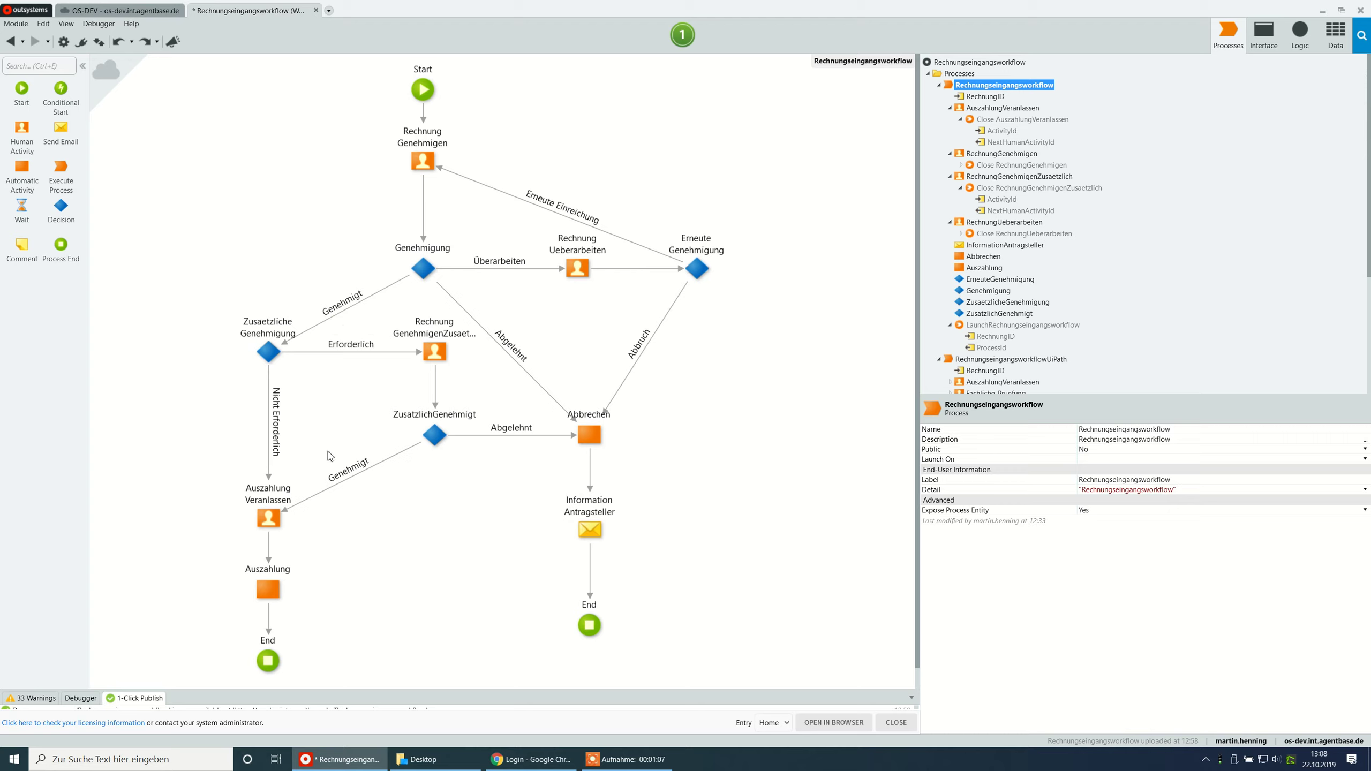
- Select the Rechnung Genehmigen human activity in the Rechnungseingangsworkflow diagram to inspect its properties
{"action": "mouse_move", "coordinate": [274, 504]}
{"action": "left_click", "coordinate": [423, 160]}
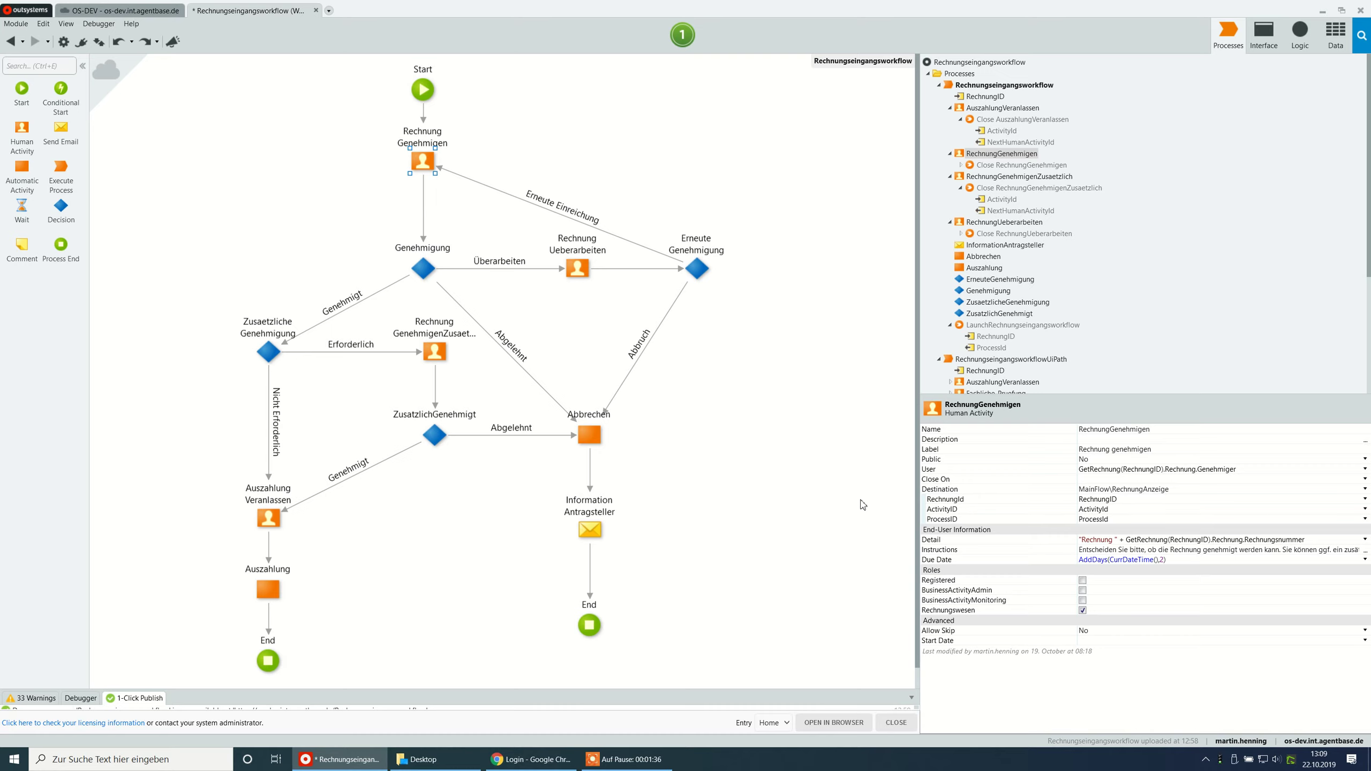
- Switch to the Workflow Applikation in Chrome, sign in as the first listed test user and start a new invoice
{"action": "left_click", "coordinate": [556, 761]}
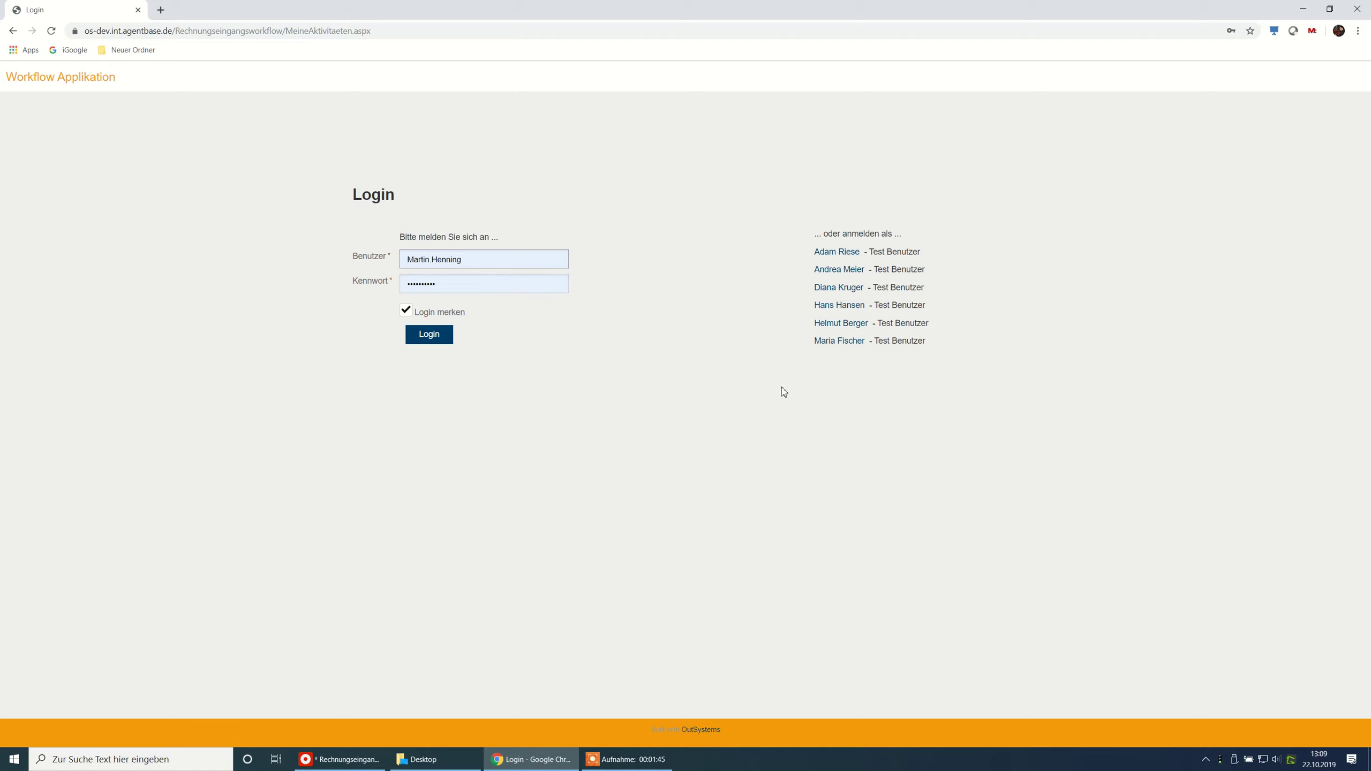
{"action": "left_click", "coordinate": [842, 255]}
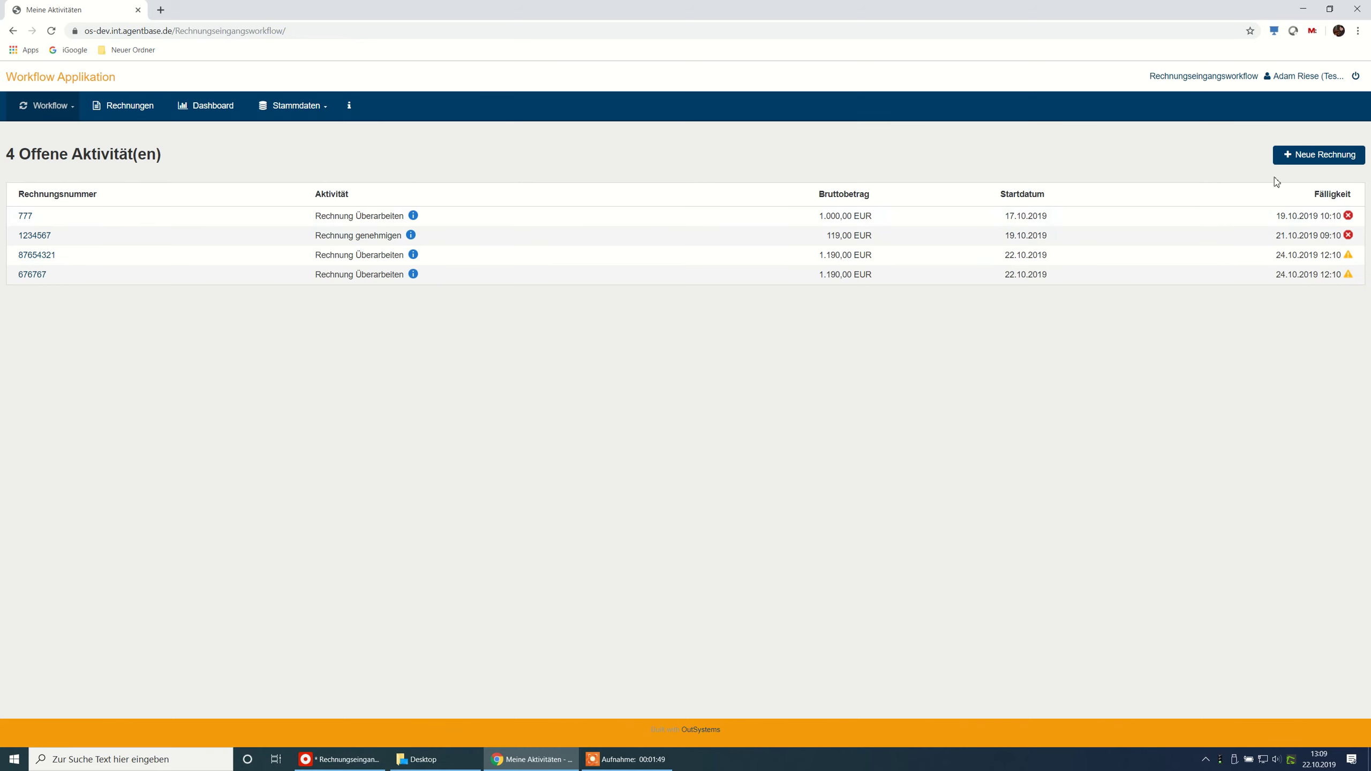
{"action": "left_click", "coordinate": [1320, 160]}
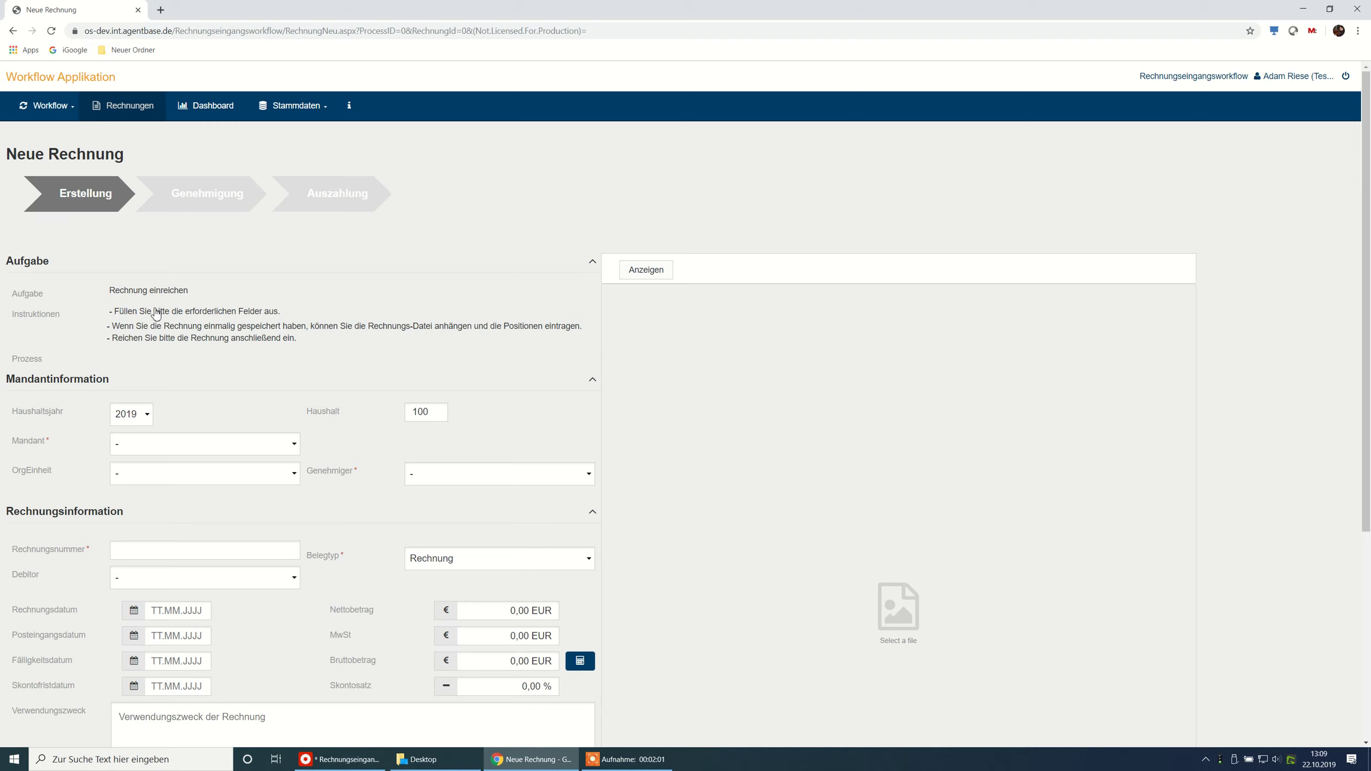
- Set the new invoice's Mandant to agentbase AG and its OrgEinheit to Produktion
{"action": "scroll", "coordinate": [167, 340], "scroll_direction": "down", "scroll_amount": 2}
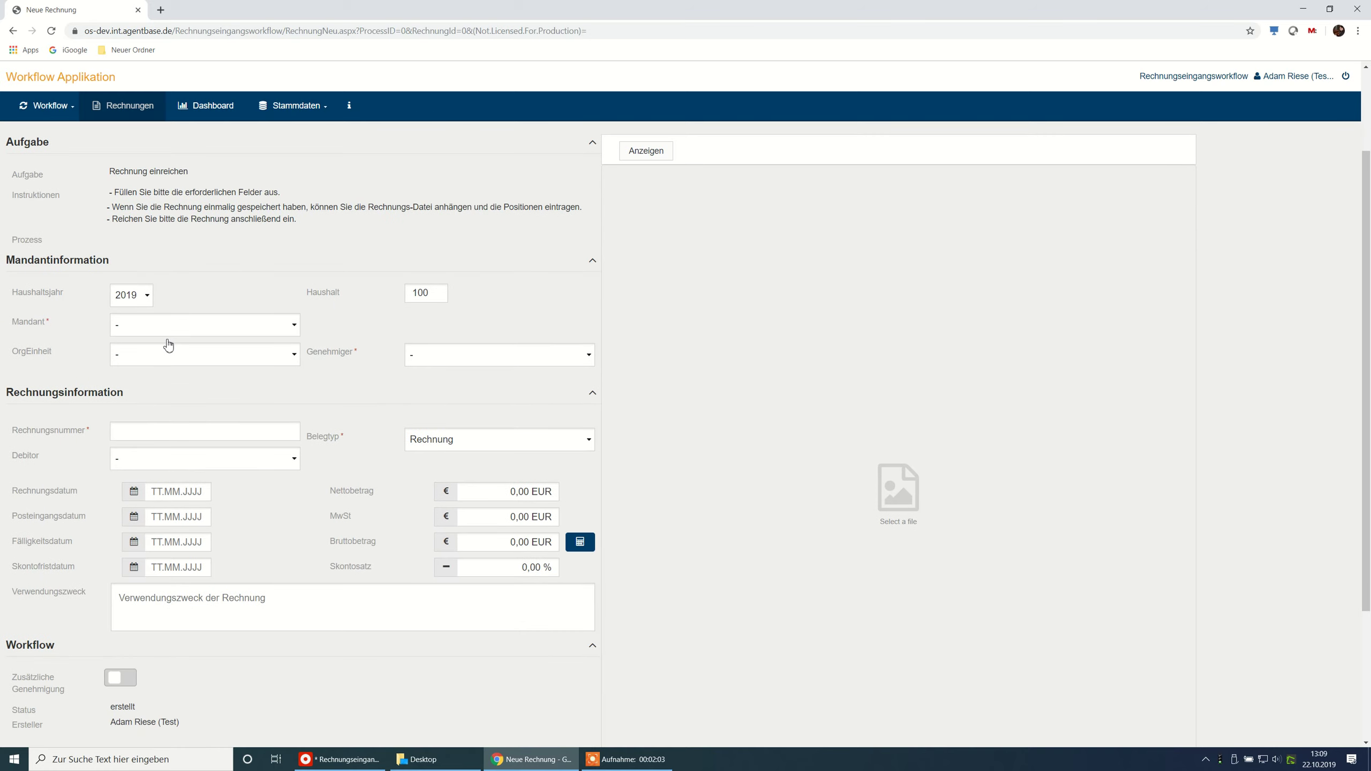
{"action": "left_click", "coordinate": [173, 333]}
{"action": "left_click", "coordinate": [162, 356]}
{"action": "left_click", "coordinate": [159, 352]}
{"action": "left_click", "coordinate": [152, 389]}
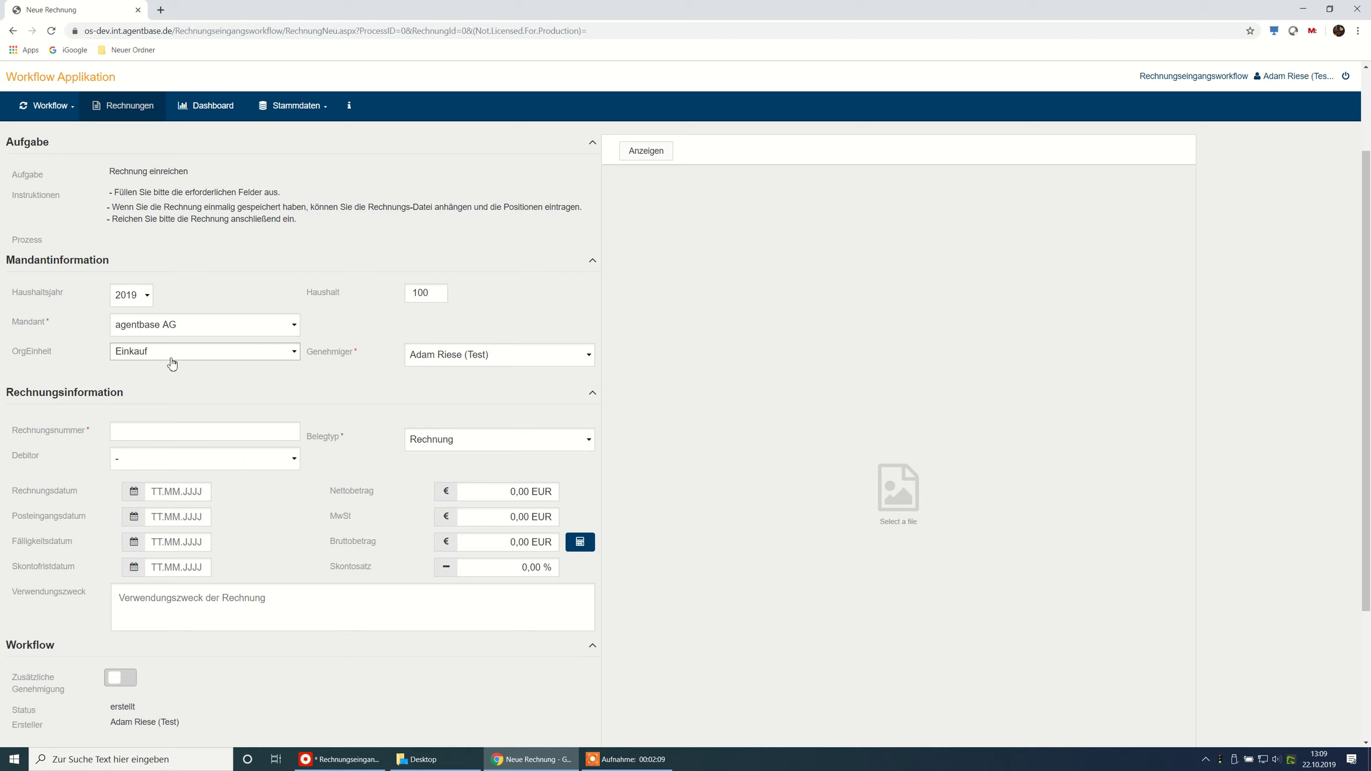
{"action": "left_click", "coordinate": [168, 354]}
{"action": "left_click", "coordinate": [139, 446]}
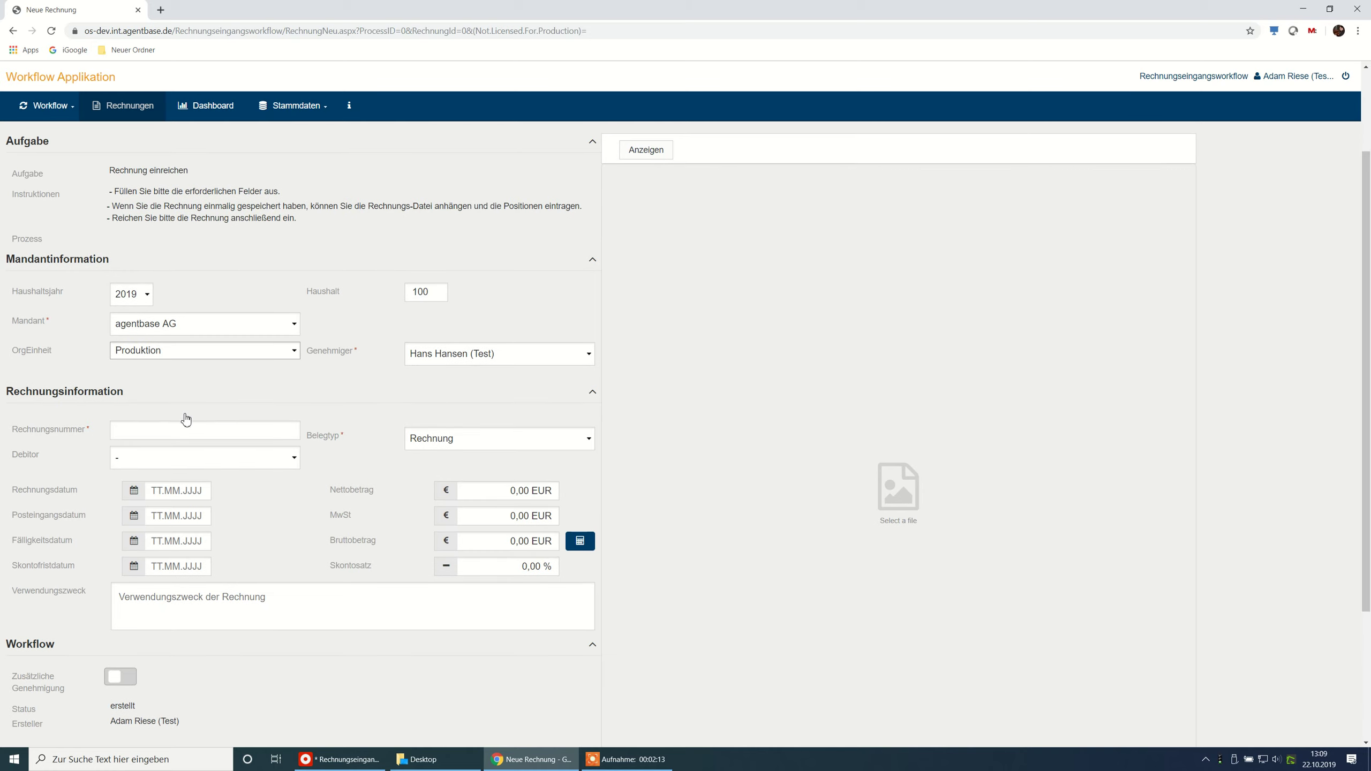
- Enter 898989 as the Rechnungsnummer and choose IHR HANDWERKER as the Debitor
{"action": "scroll", "coordinate": [187, 415], "scroll_direction": "down", "scroll_amount": 2}
{"action": "left_click", "coordinate": [192, 319]}
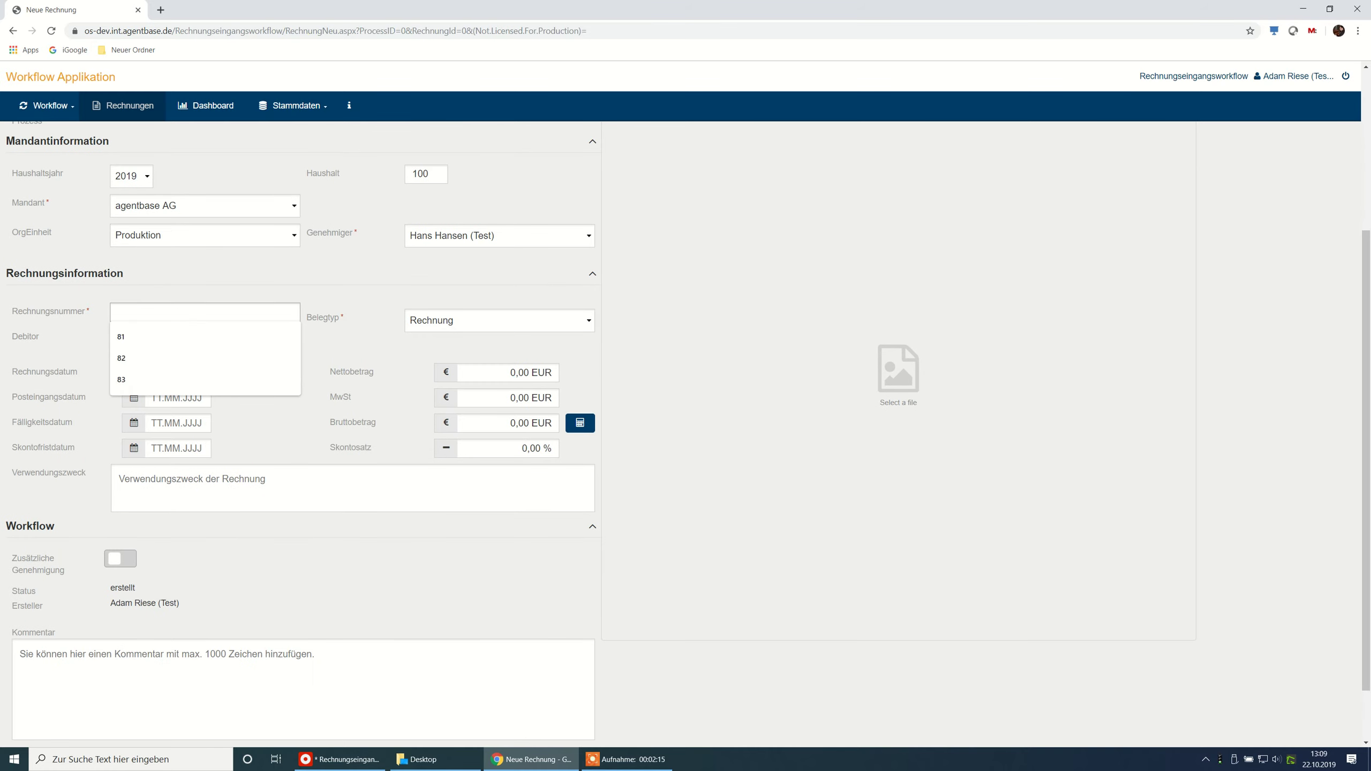
{"action": "type", "text": "898989"}
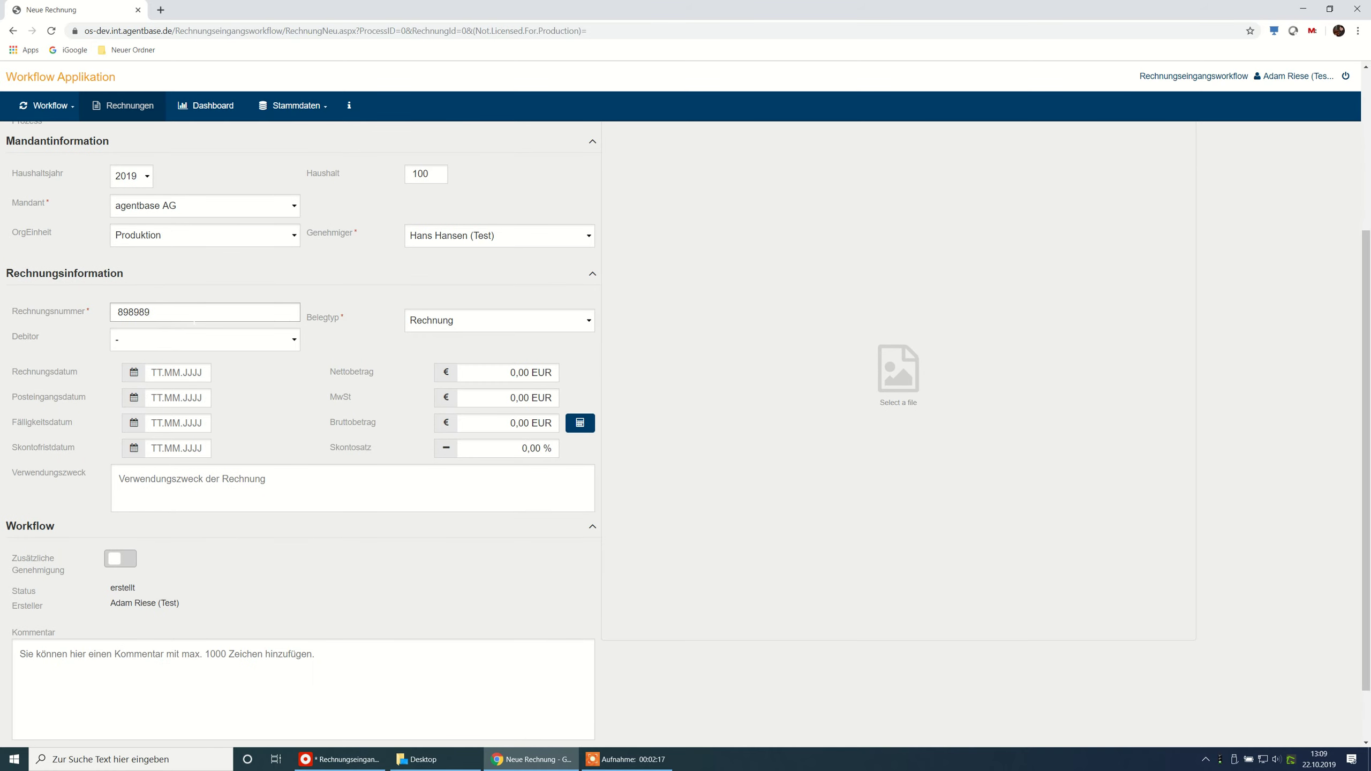
{"action": "left_click", "coordinate": [190, 337]}
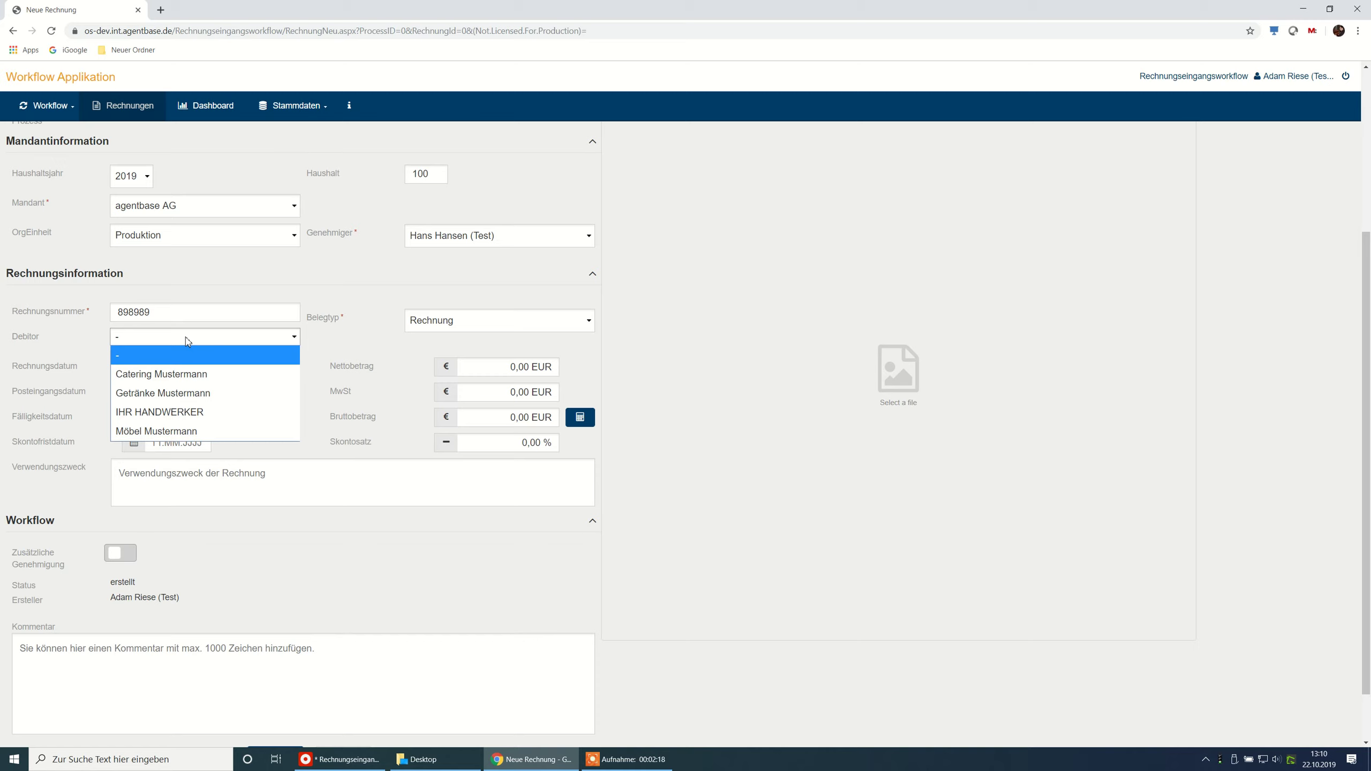
{"action": "left_click", "coordinate": [164, 411]}
- Set Rechnungsdatum to 01.10.2019, Posteingangsdatum to 03.10.2019, Fälligkeitsdatum to 31.10.2019 and Skontofristdatum to 25.10.2019
{"action": "left_click", "coordinate": [139, 375]}
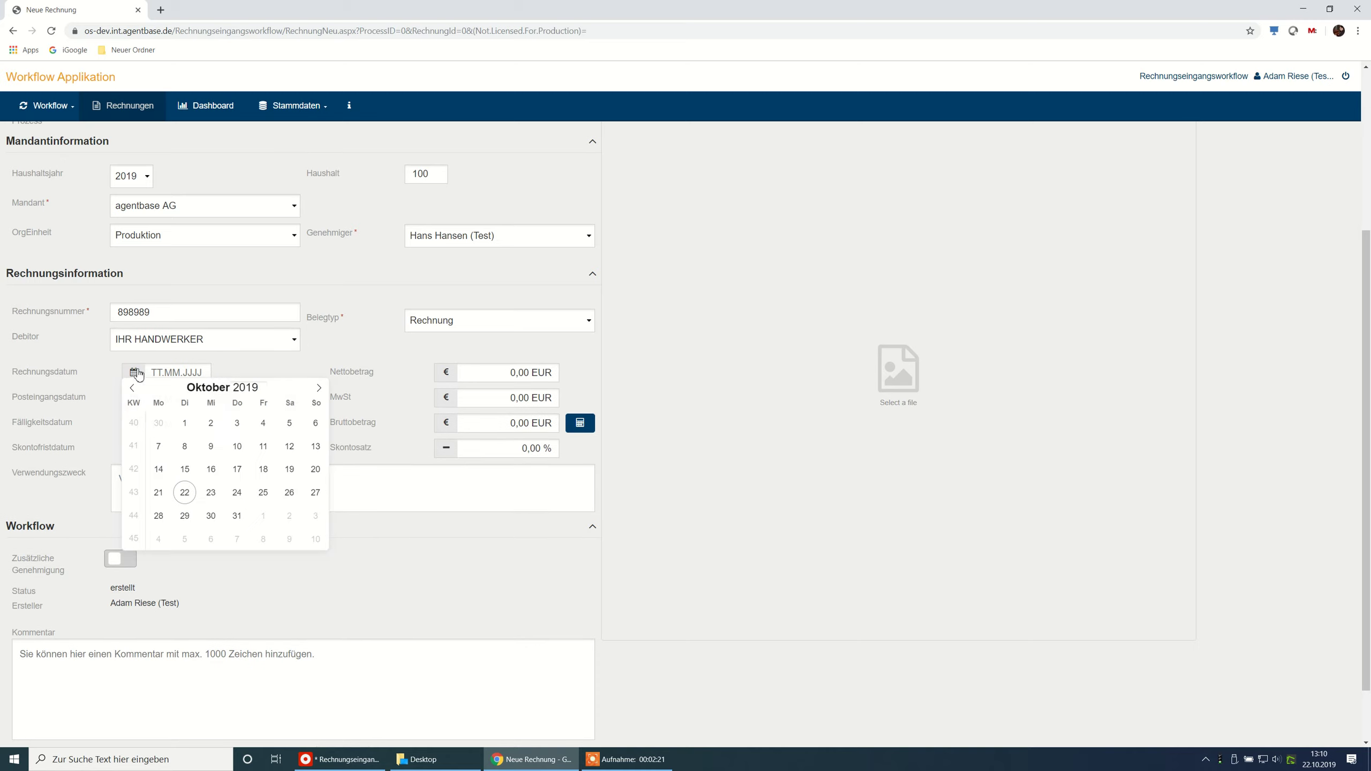
{"action": "left_click", "coordinate": [184, 429]}
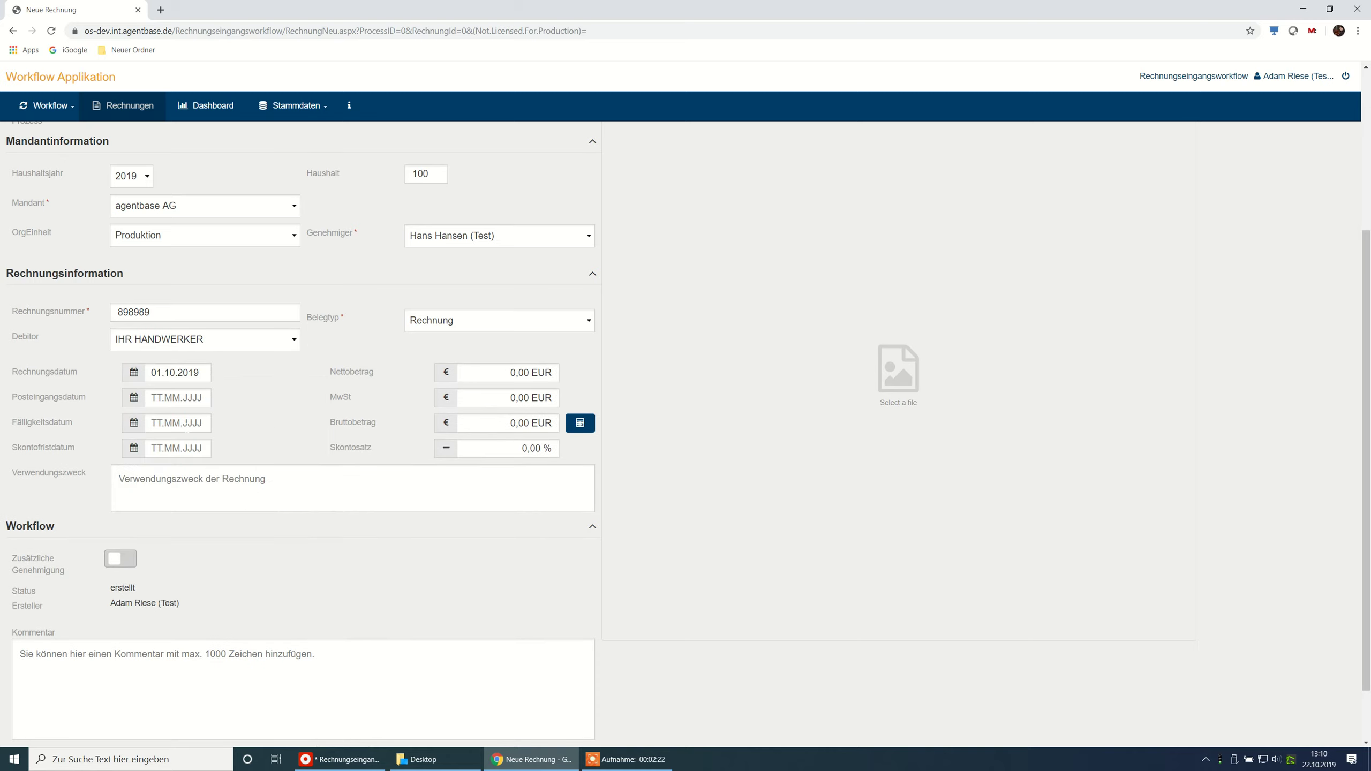
{"action": "left_click", "coordinate": [137, 403]}
{"action": "left_click", "coordinate": [238, 456]}
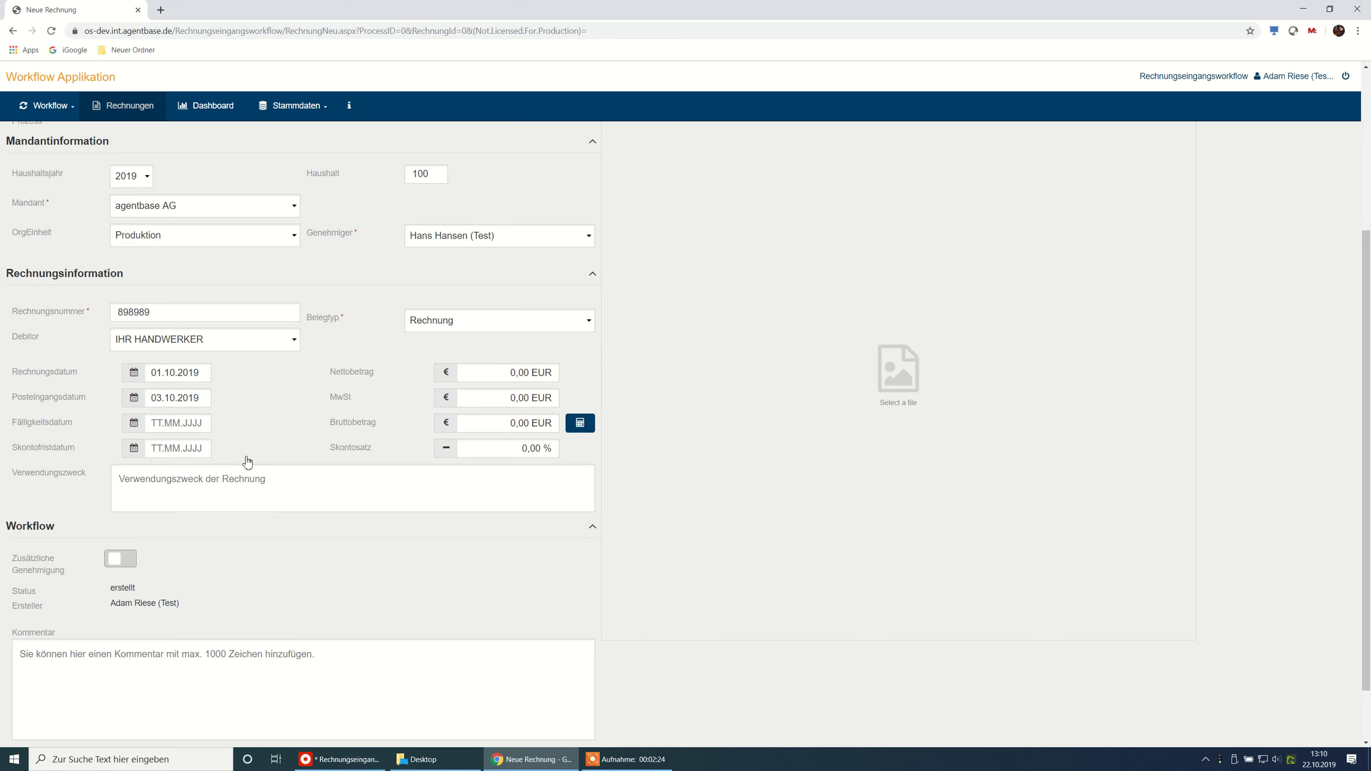
{"action": "left_click", "coordinate": [125, 427]}
{"action": "left_click", "coordinate": [240, 575]}
{"action": "left_click", "coordinate": [133, 448]}
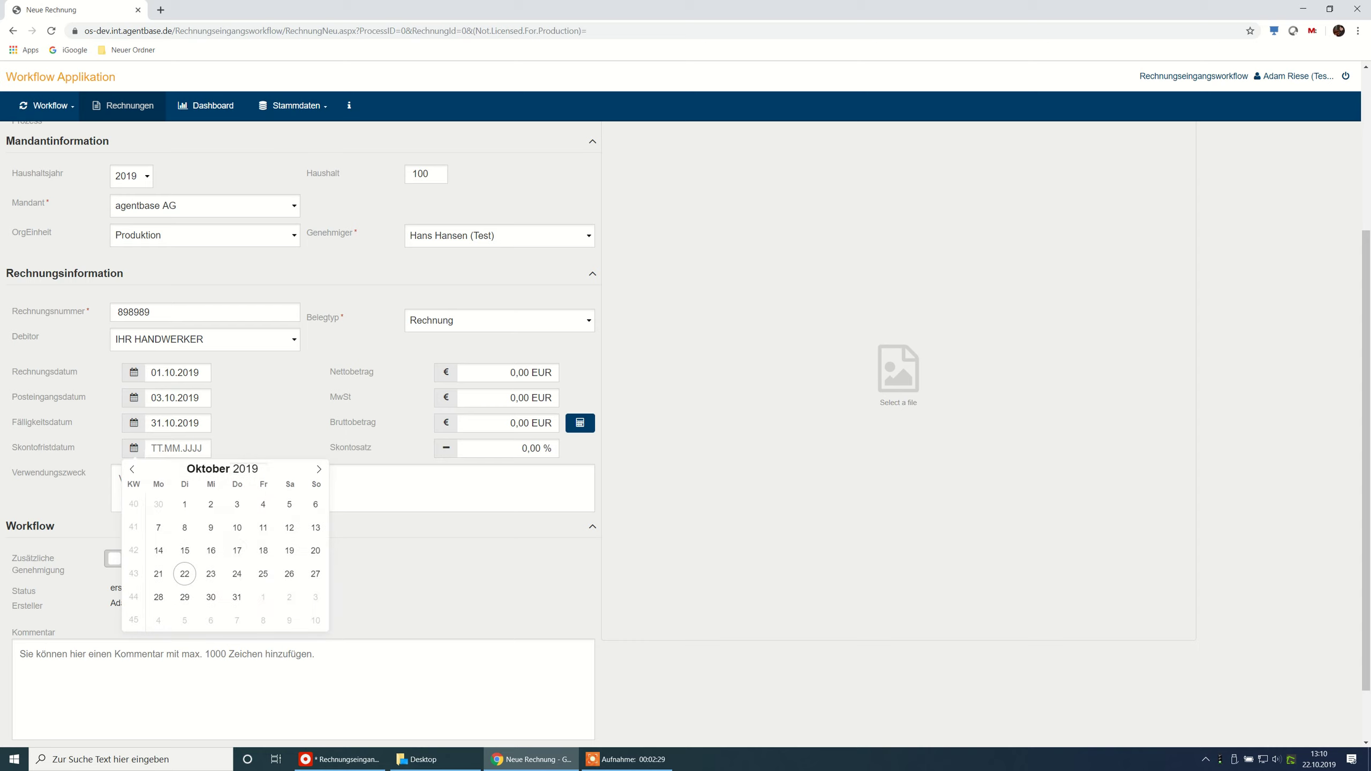
{"action": "left_click", "coordinate": [264, 574]}
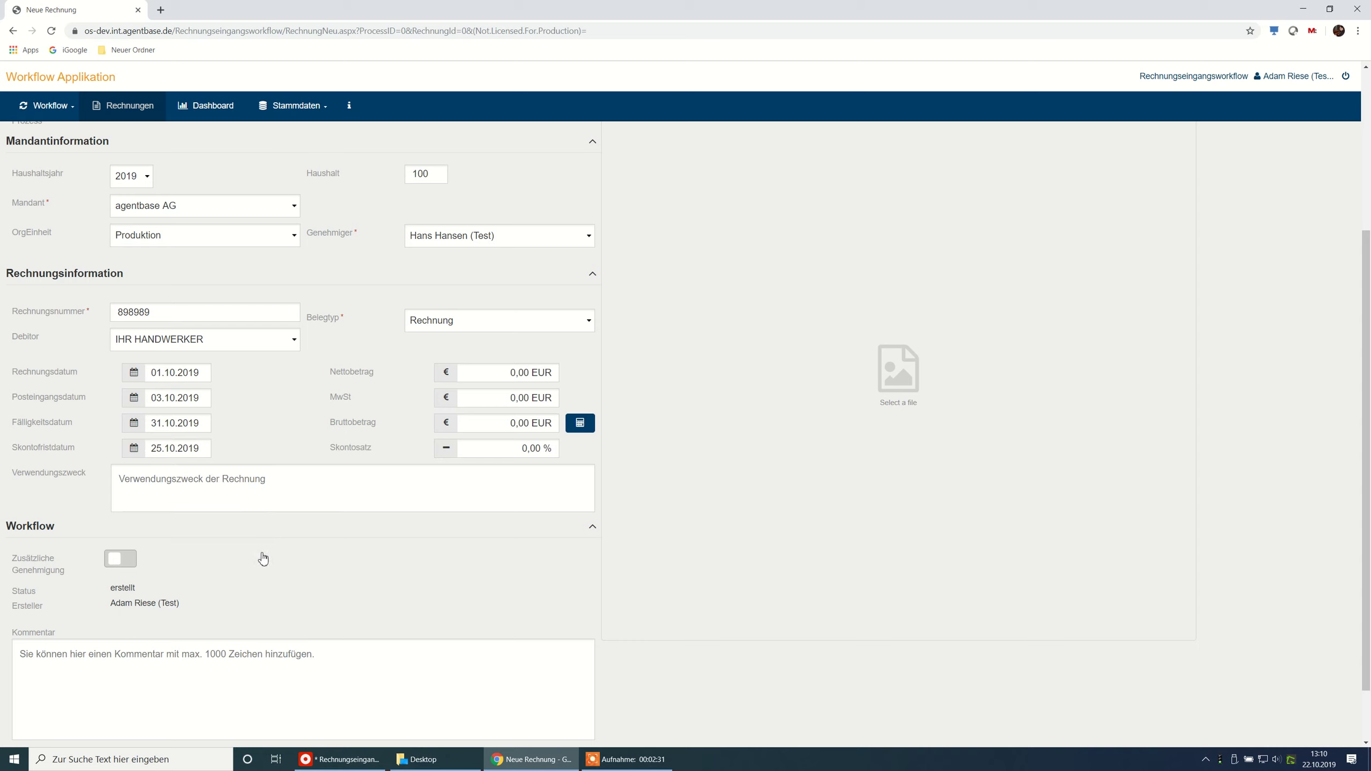
- Enter a Nettobetrag of 1.000,00 EUR and MwSt of 190,00 EUR, calculate the Bruttobetrag and set the Skontosatz to 2 %
{"action": "left_click", "coordinate": [534, 379]}
{"action": "type", "text": "1000"}
{"action": "left_click", "coordinate": [547, 397]}
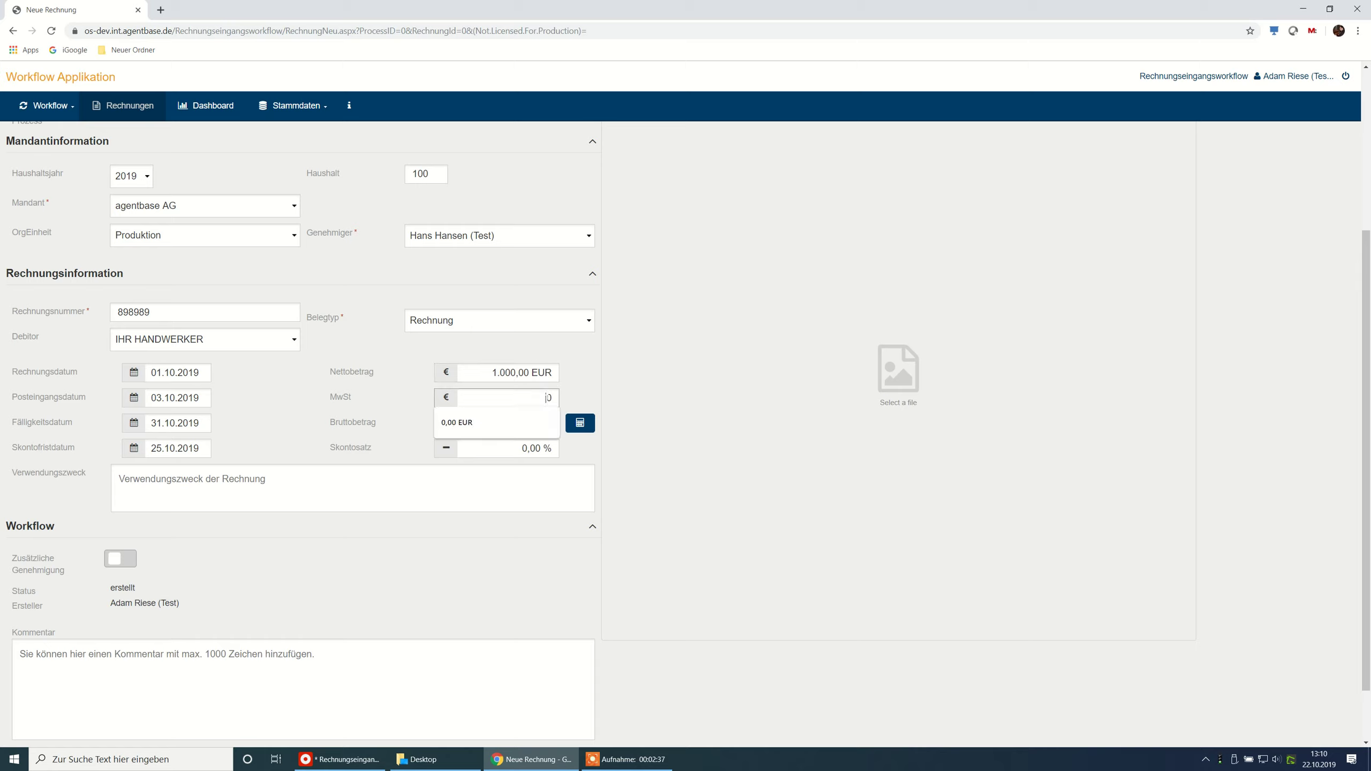
{"action": "type", "text": "19"}
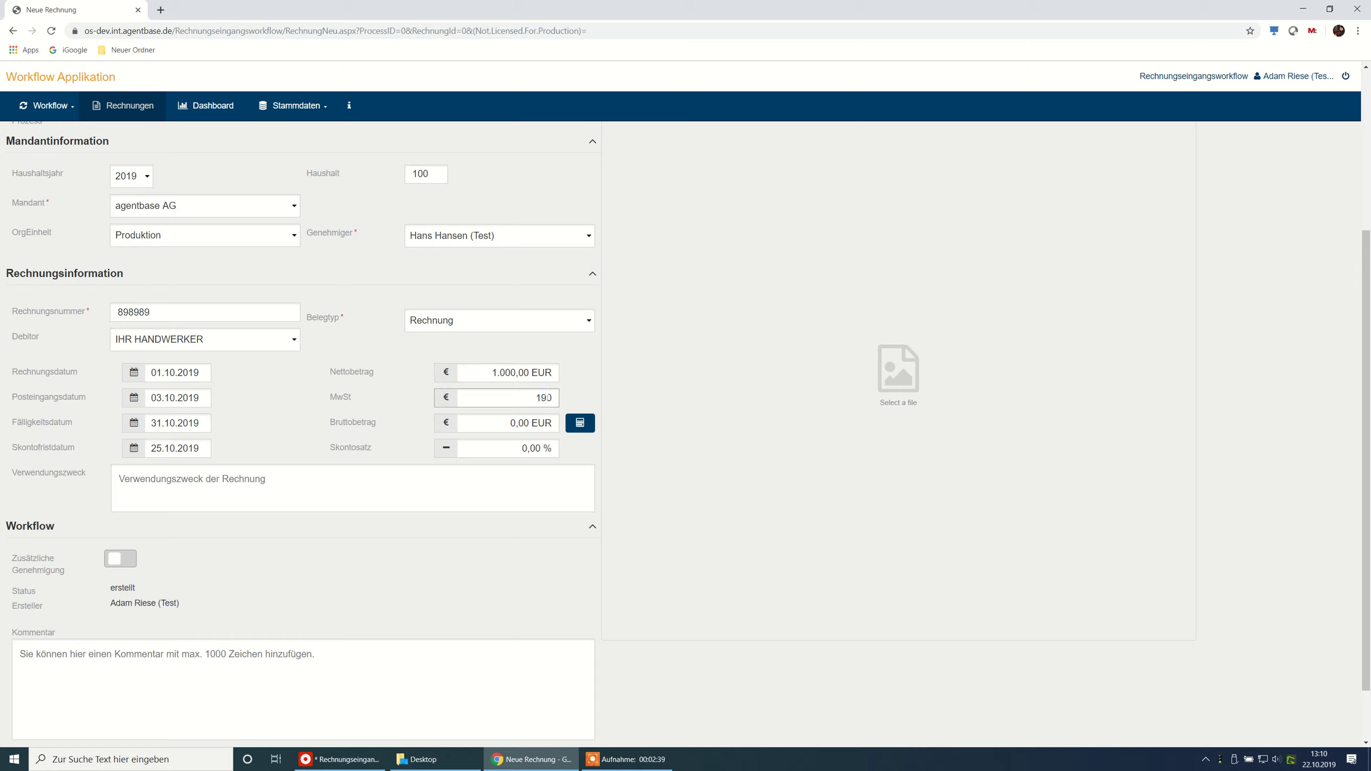
{"action": "left_click", "coordinate": [575, 425]}
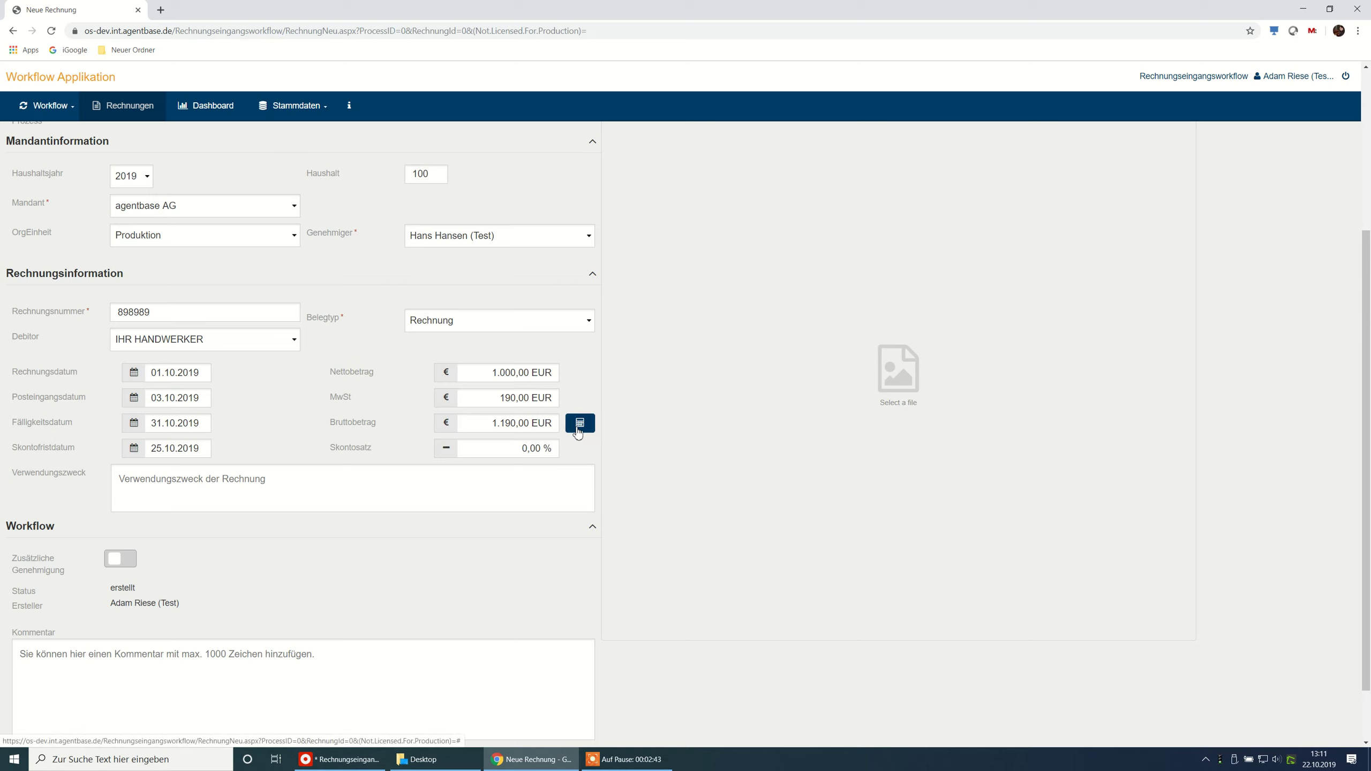
{"action": "left_click", "coordinate": [559, 453]}
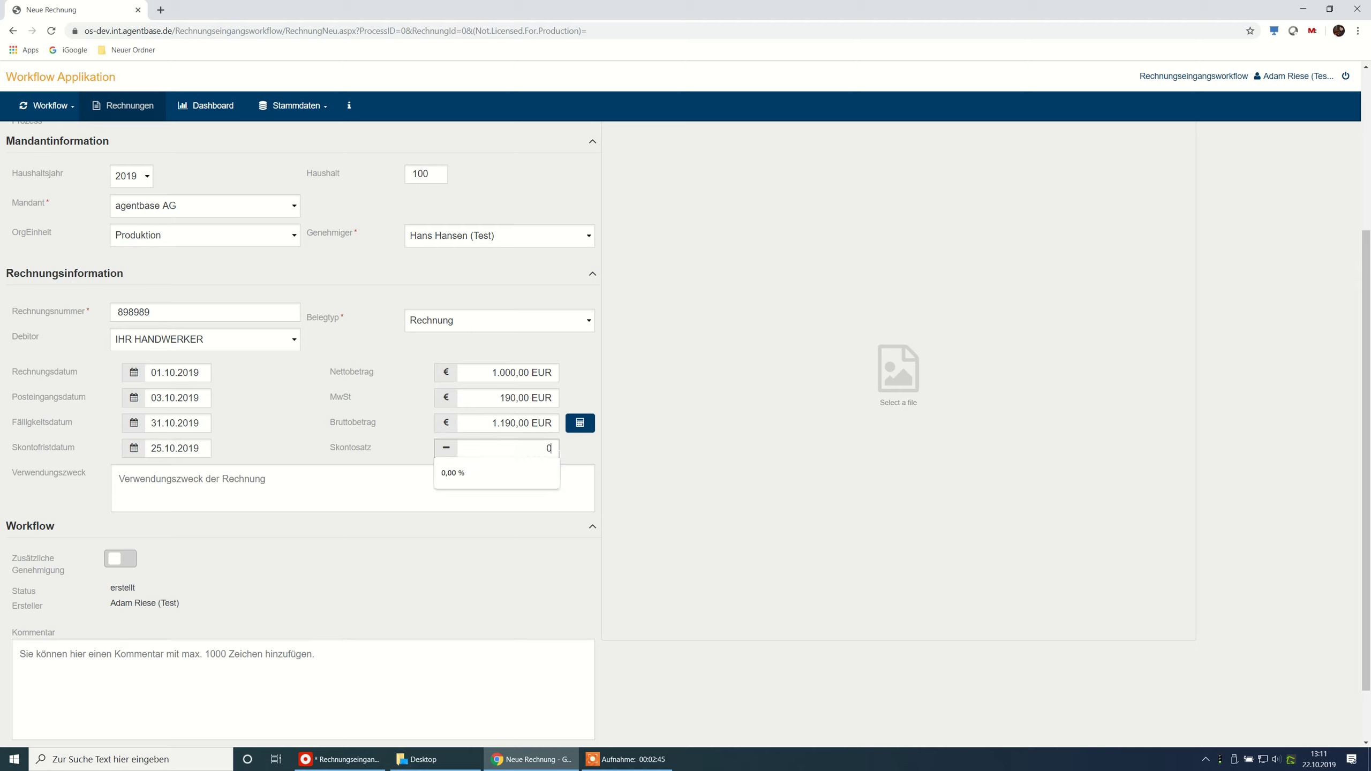
{"action": "type", "text": "2"}
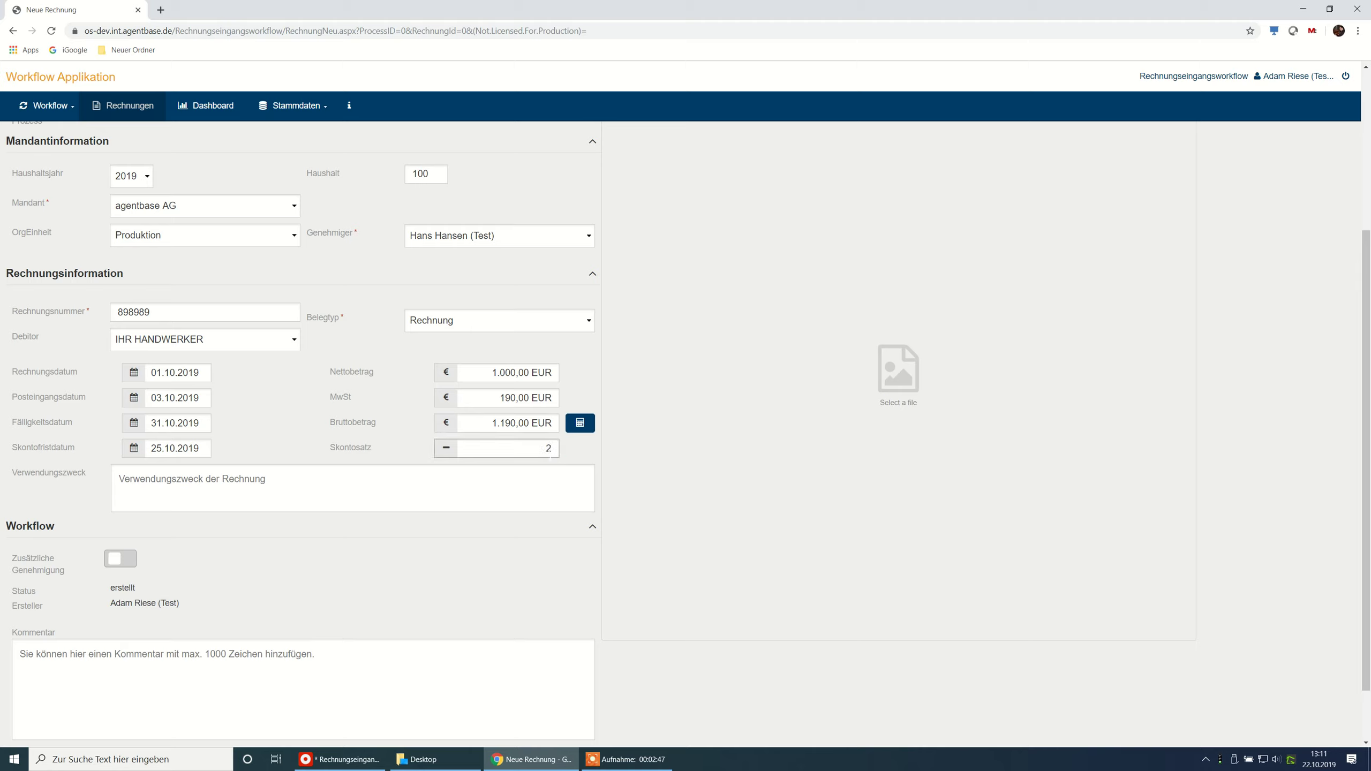
- Enter "Reparatur Heizungsanlage" as the Verwendungszweck and save the invoice with Zusätzliche Genehmigung switched off
{"action": "left_click", "coordinate": [261, 479]}
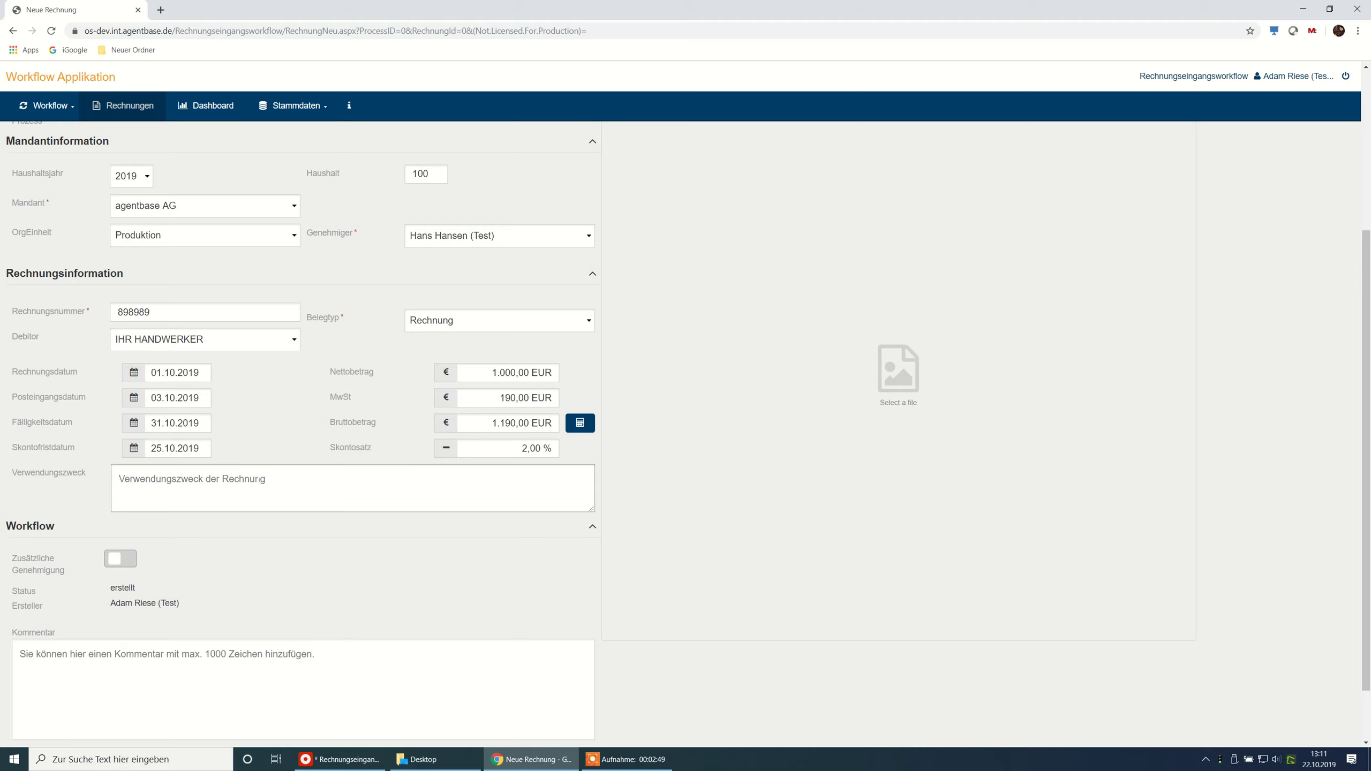
{"action": "type", "text": "Reparatur Heizungsanlage"}
{"action": "left_click", "coordinate": [137, 561]}
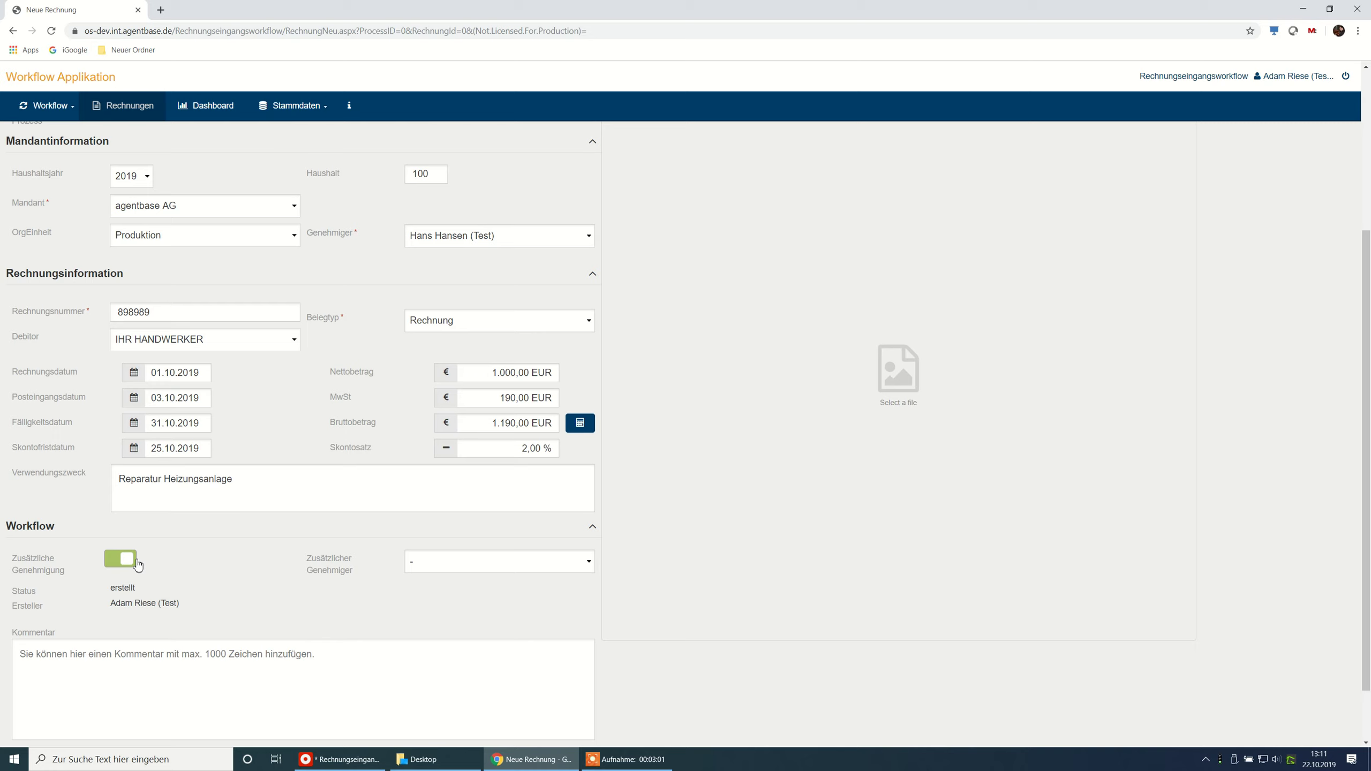
{"action": "left_click", "coordinate": [130, 559]}
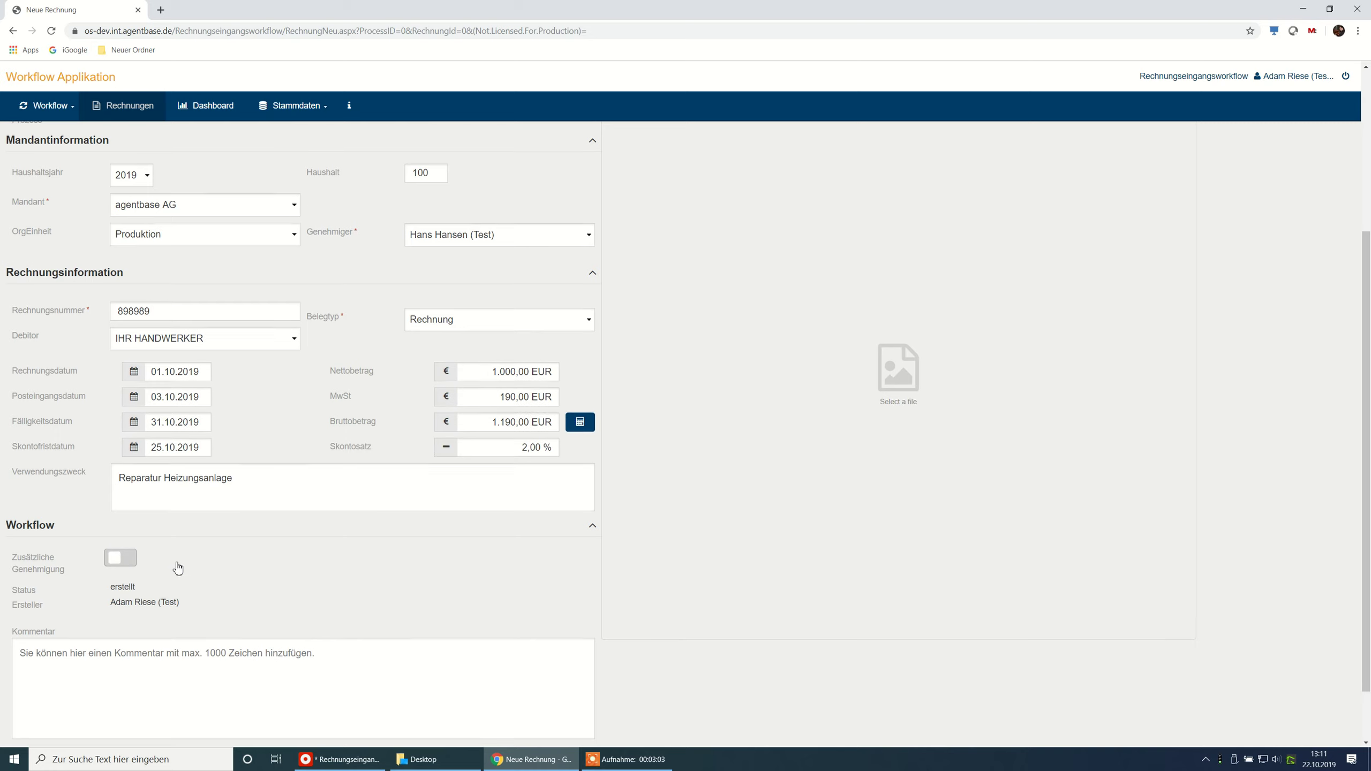
{"action": "scroll", "coordinate": [210, 593], "scroll_direction": "down", "scroll_amount": 2}
{"action": "left_click", "coordinate": [278, 691]}
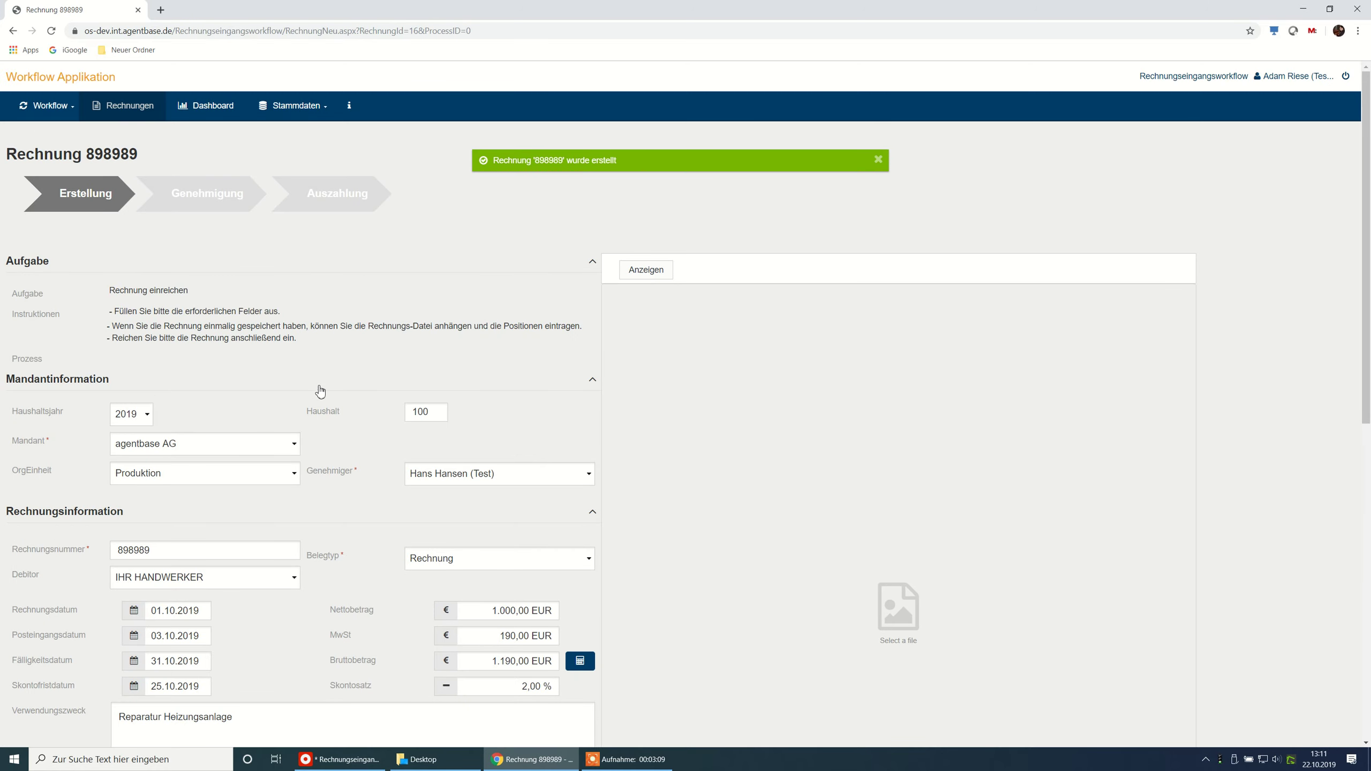
- Attach the file Rechnung.pdf to the saved invoice and submit the invoice for approval
{"action": "scroll", "coordinate": [304, 498], "scroll_direction": "down", "scroll_amount": 3}
{"action": "scroll", "coordinate": [305, 498], "scroll_direction": "down", "scroll_amount": 5}
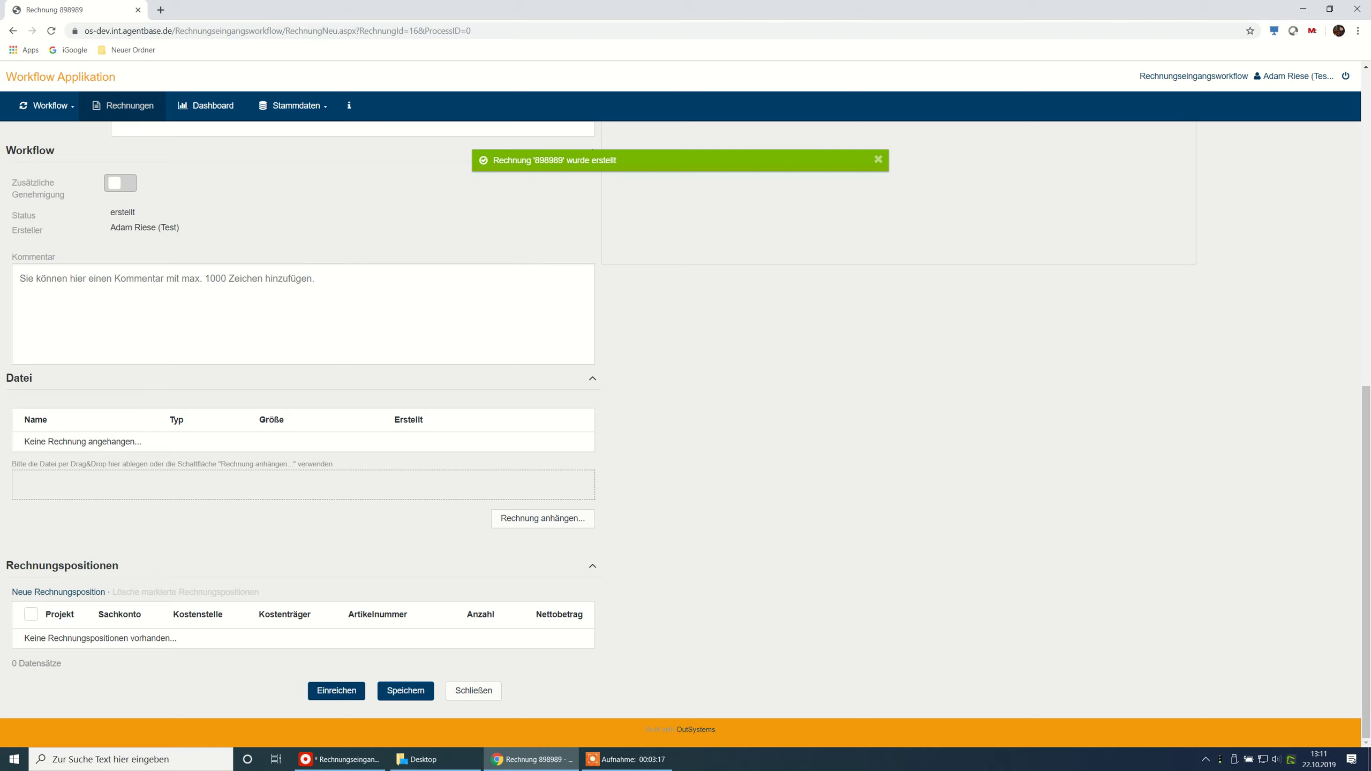
{"action": "left_click_drag", "start_coordinate": [1, 664], "coordinate": [126, 502]}
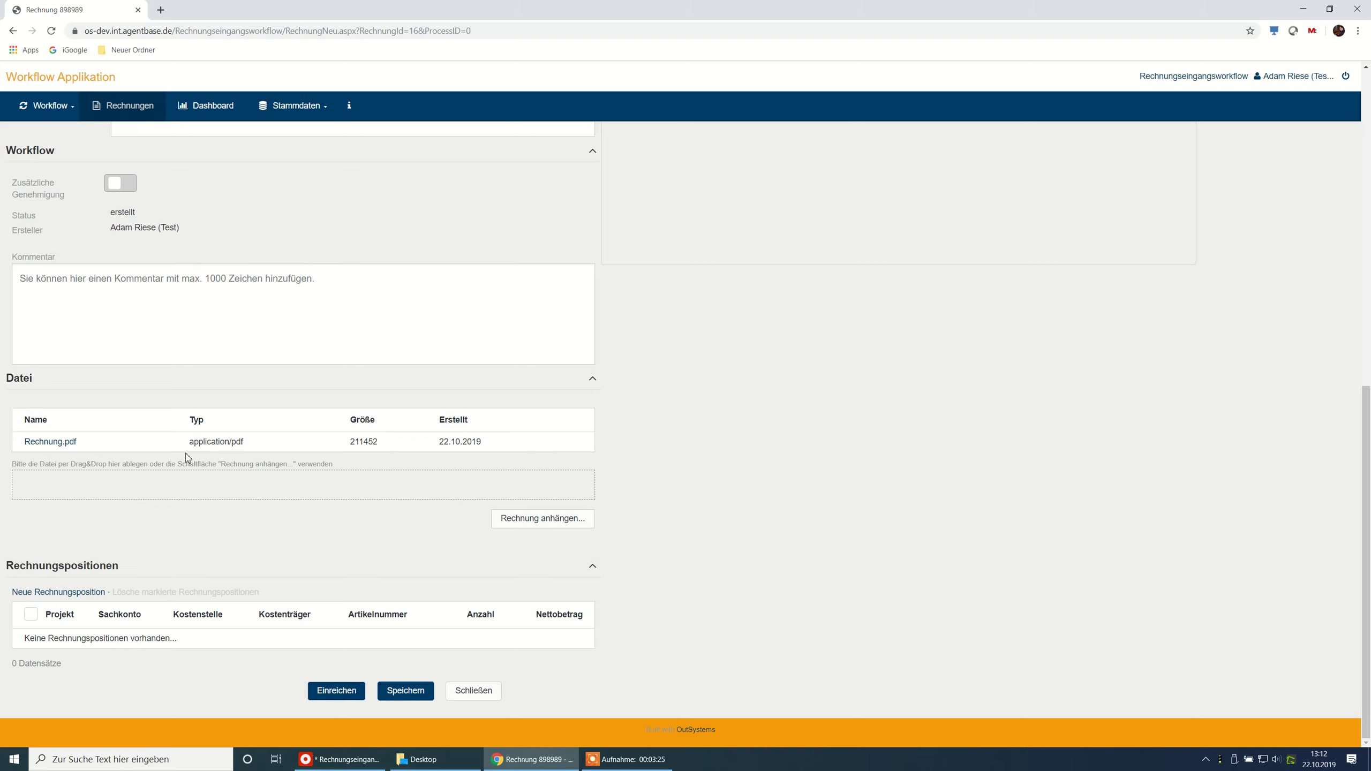
{"action": "left_click", "coordinate": [336, 697]}
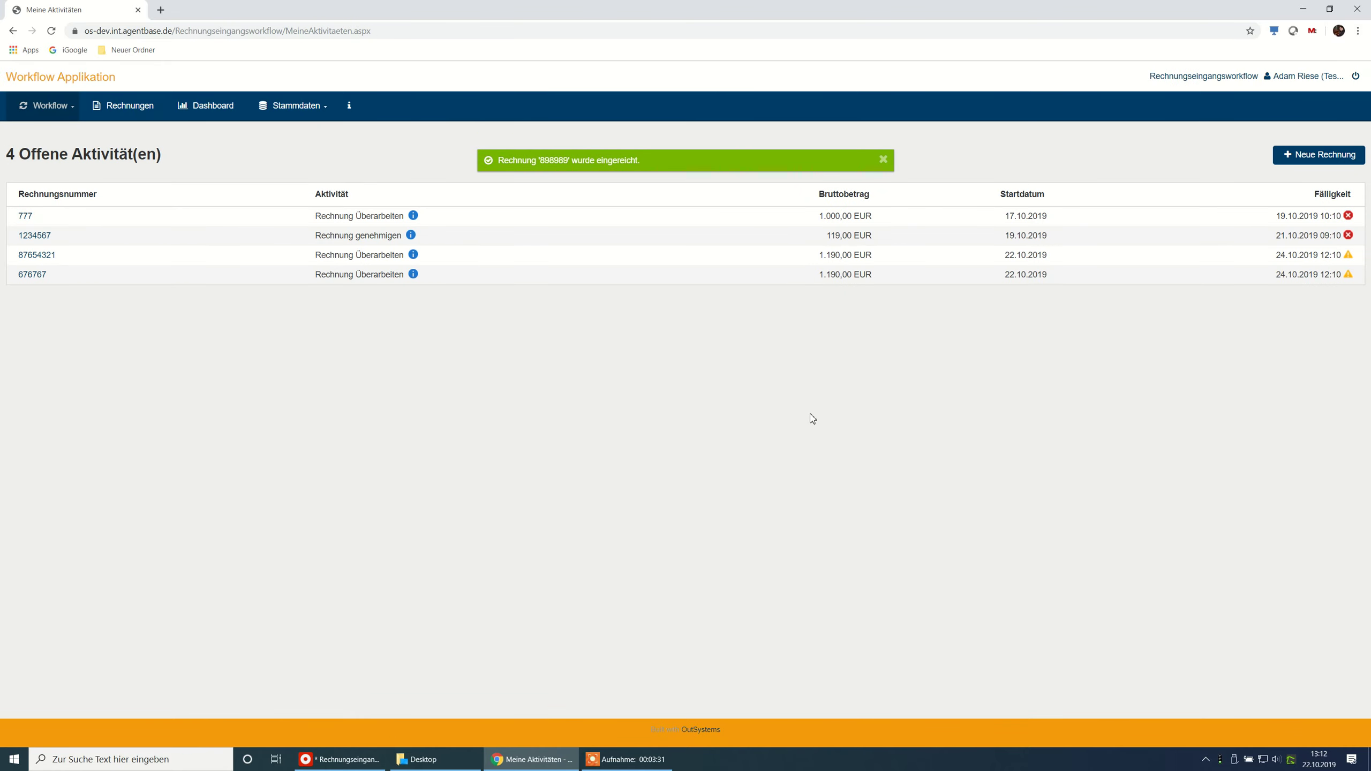
- Log out, sign in as the test user assigned as Genehmiger and open invoice 898989 from the open activities
{"action": "left_click", "coordinate": [1357, 79]}
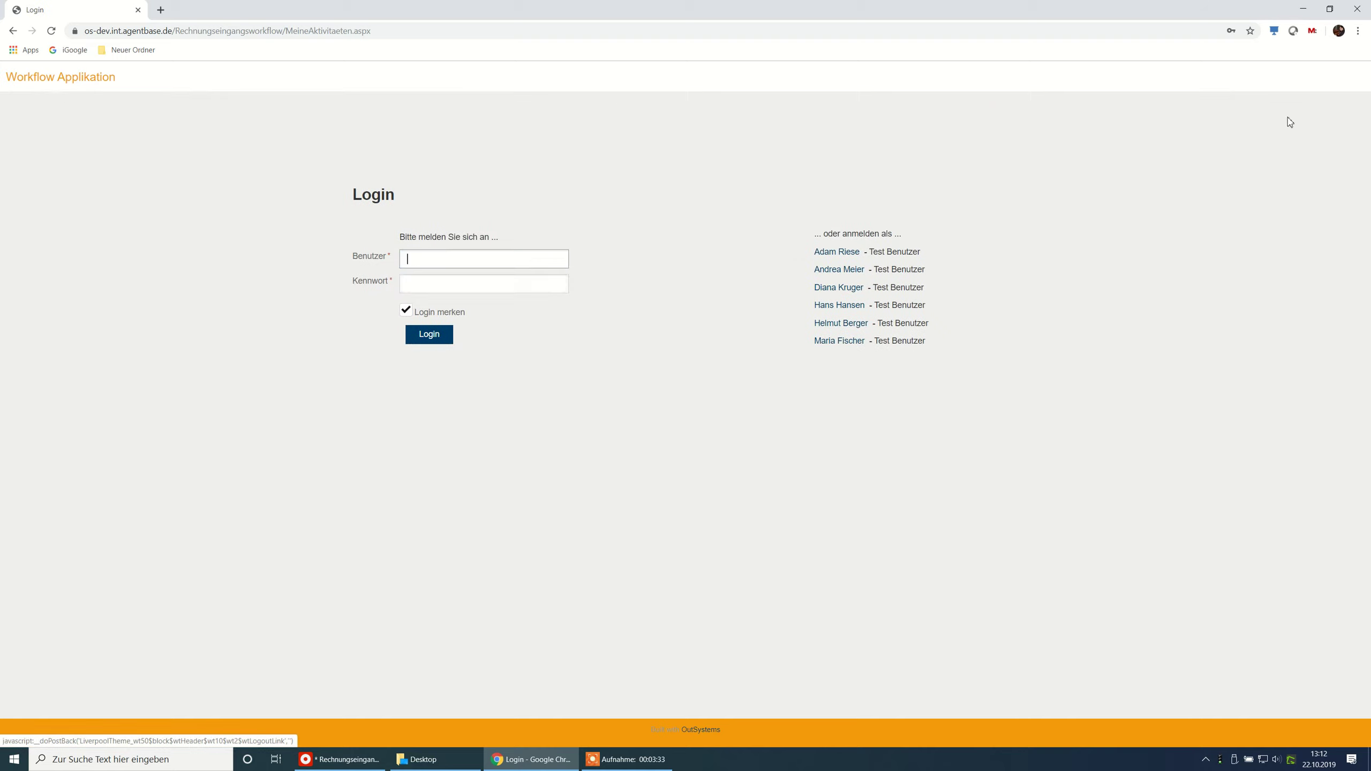
{"action": "left_click", "coordinate": [843, 308]}
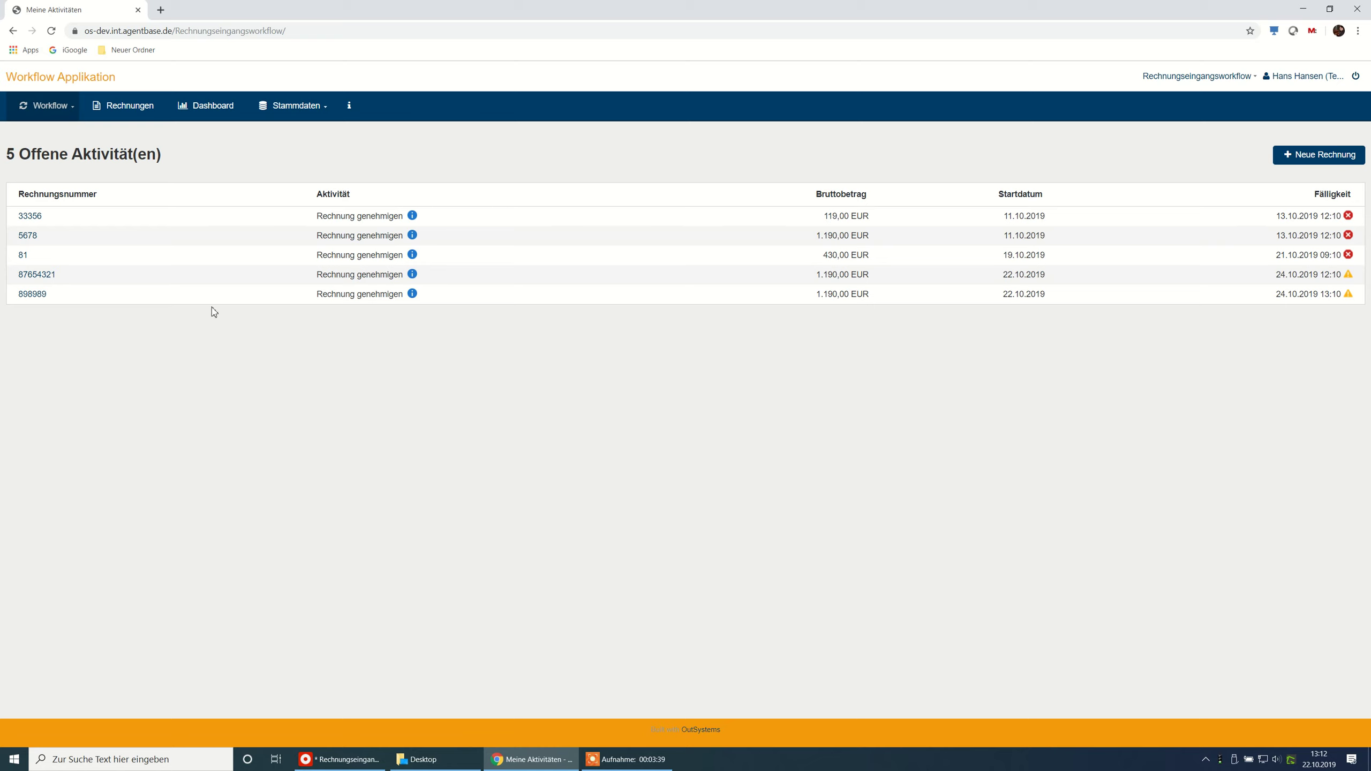
{"action": "left_click", "coordinate": [33, 296]}
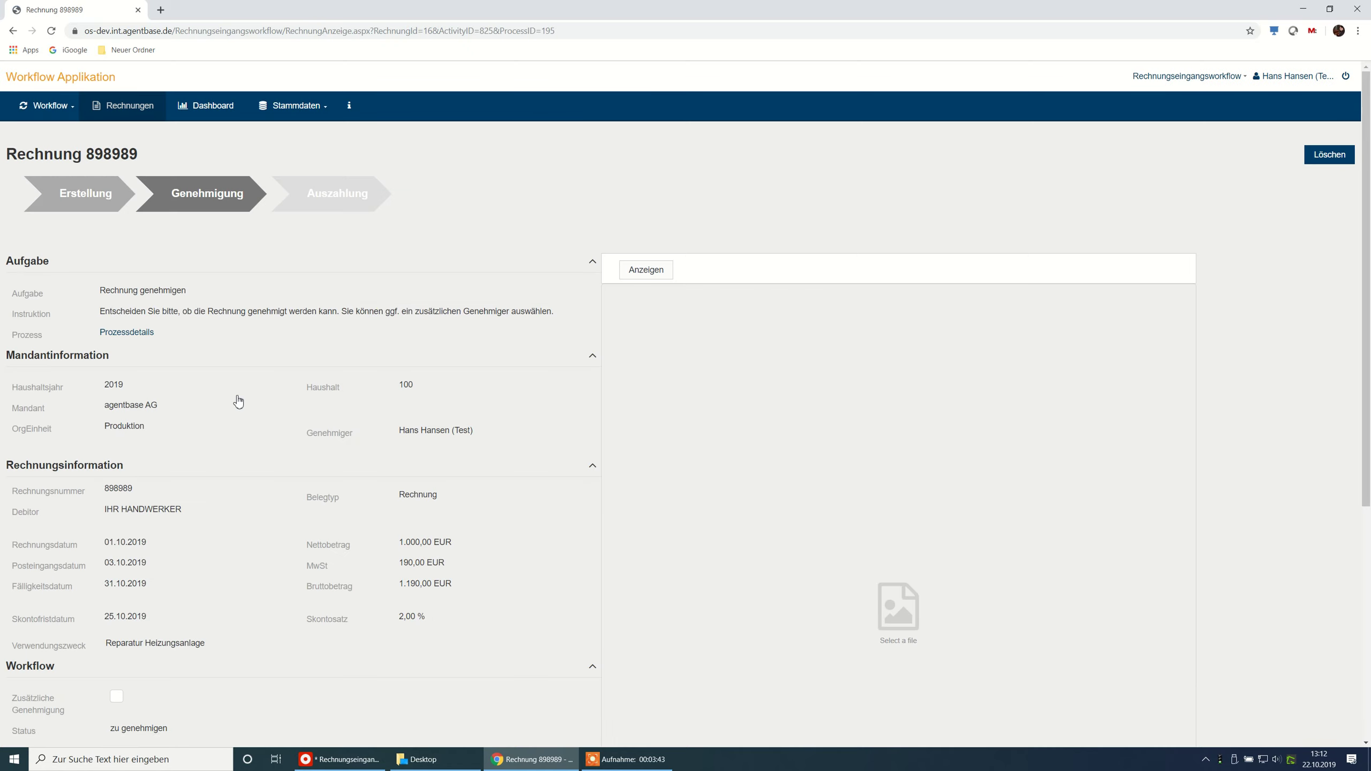
- Display the attached invoice document and review the invoice's details down to the approval decision options
{"action": "left_click", "coordinate": [646, 271]}
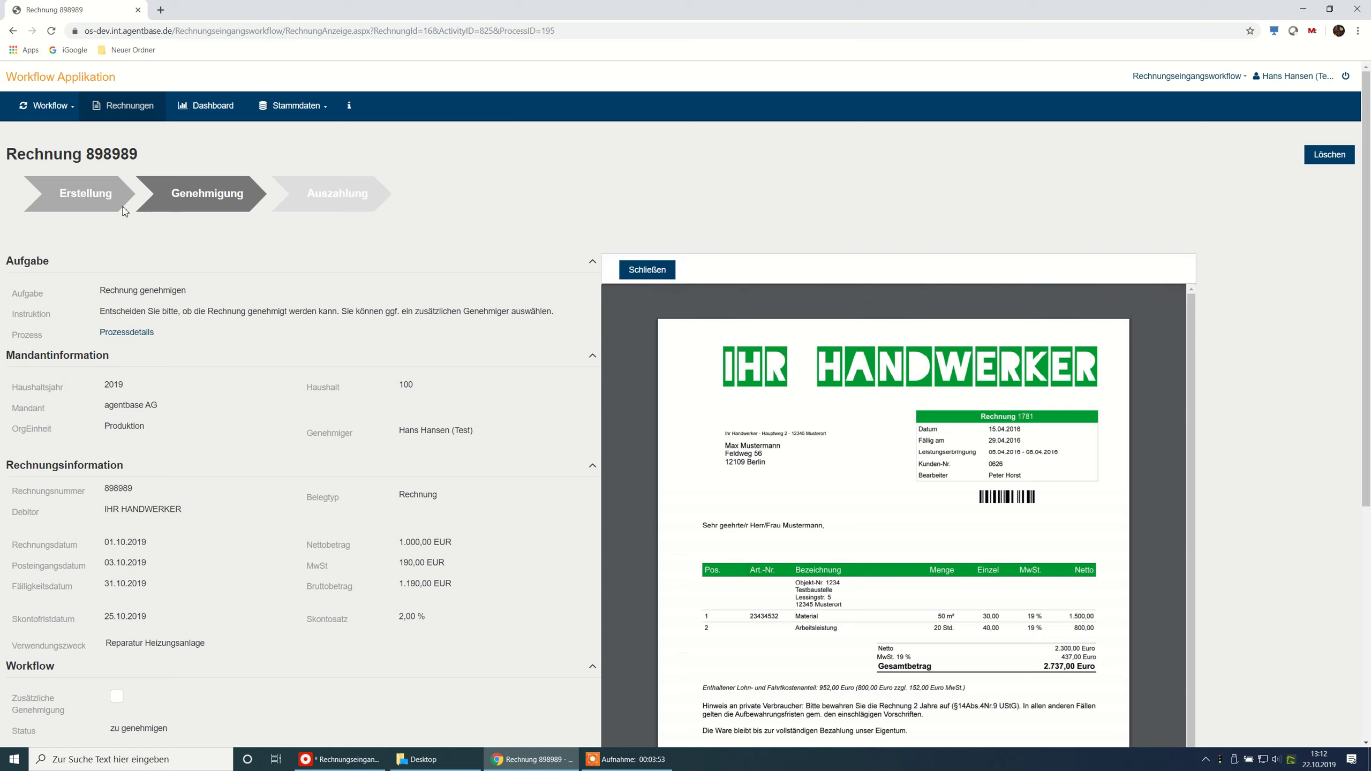
{"action": "scroll", "coordinate": [286, 410], "scroll_direction": "down", "scroll_amount": 5}
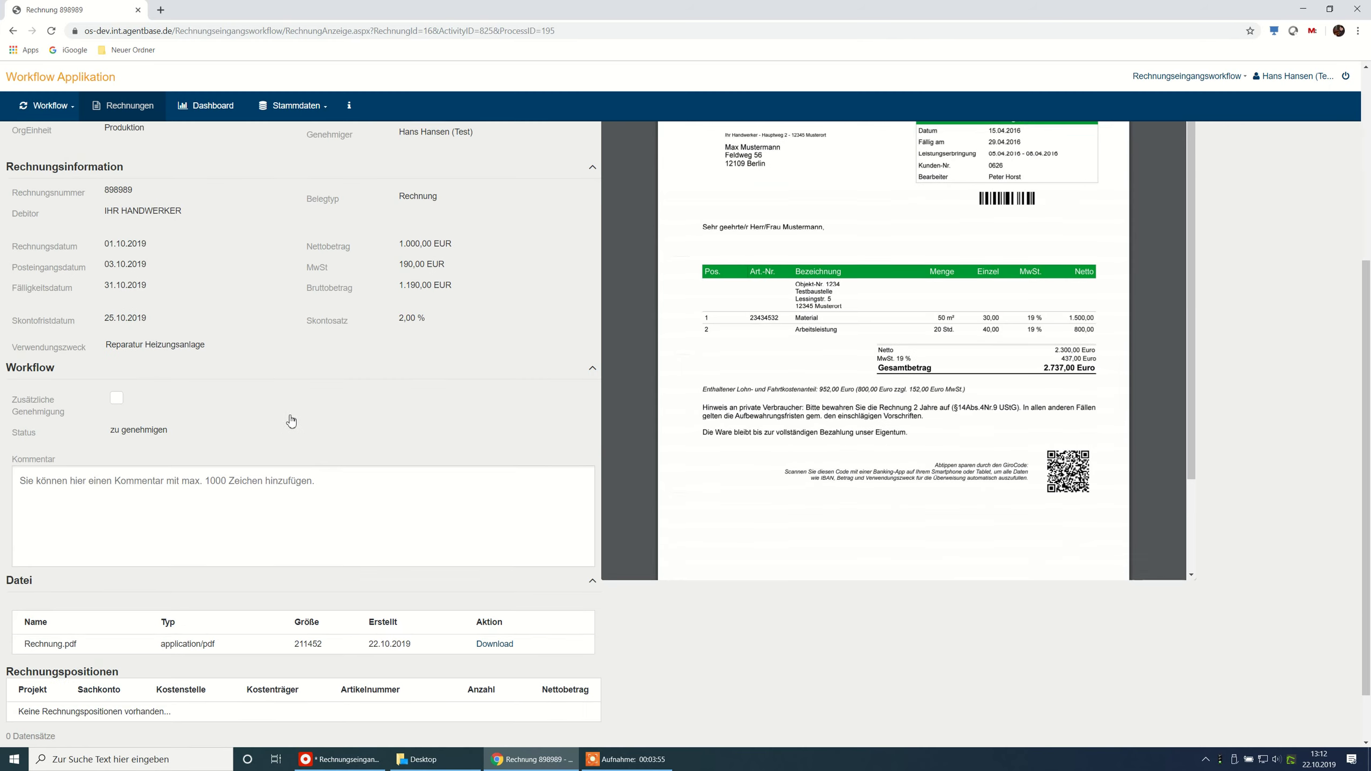
{"action": "scroll", "coordinate": [291, 421], "scroll_direction": "down", "scroll_amount": 1}
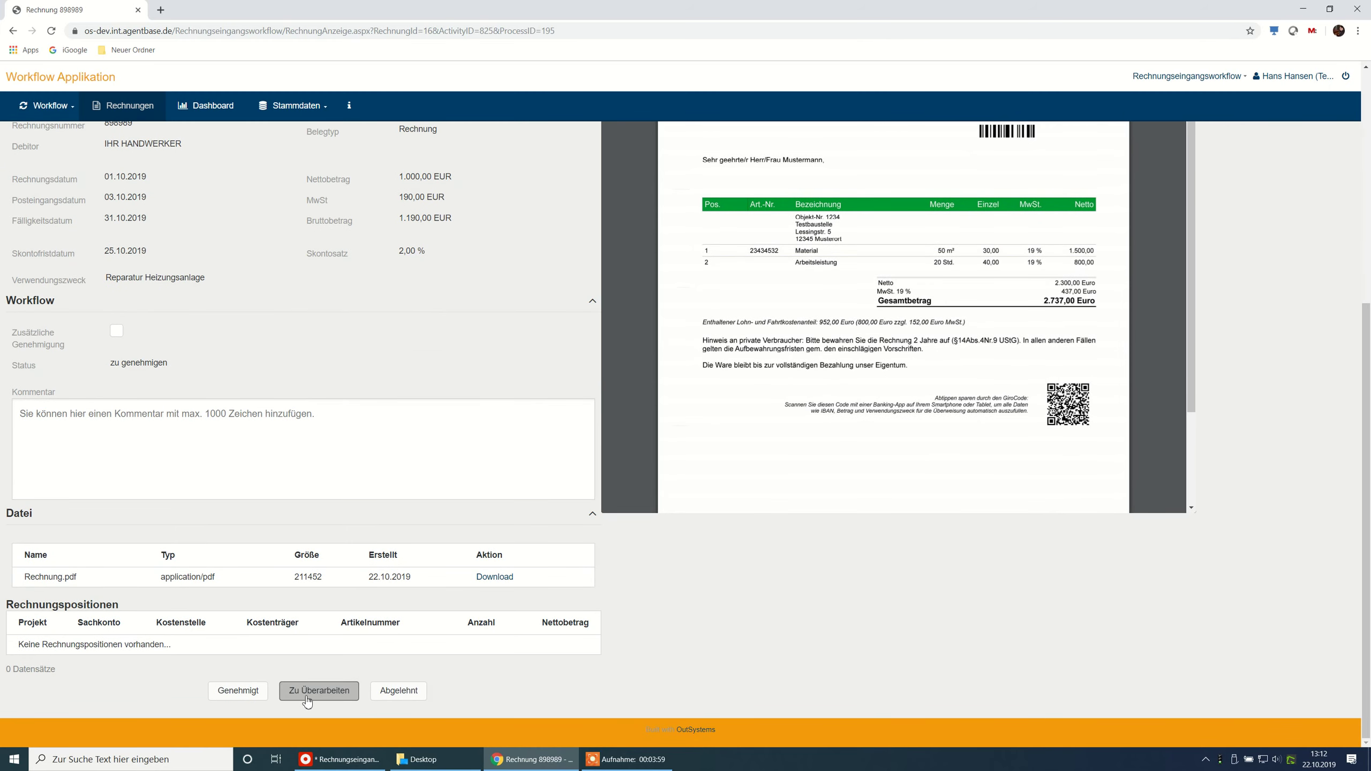
- Comment invoice 898989 with "Bitte Rechnungspositionen ergänzen" and send it back as Zu Überarbeiten
{"action": "left_click", "coordinate": [173, 423]}
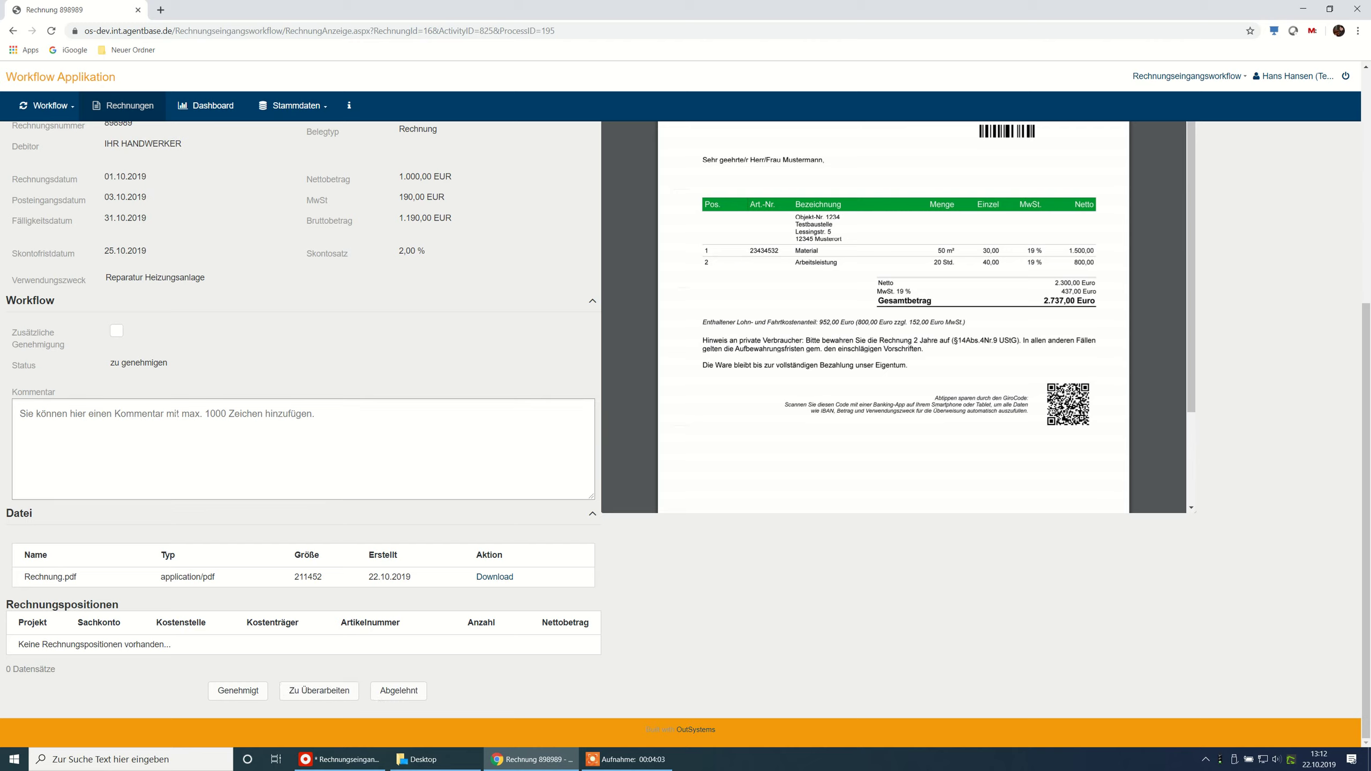
{"action": "type", "text": "Bit"}
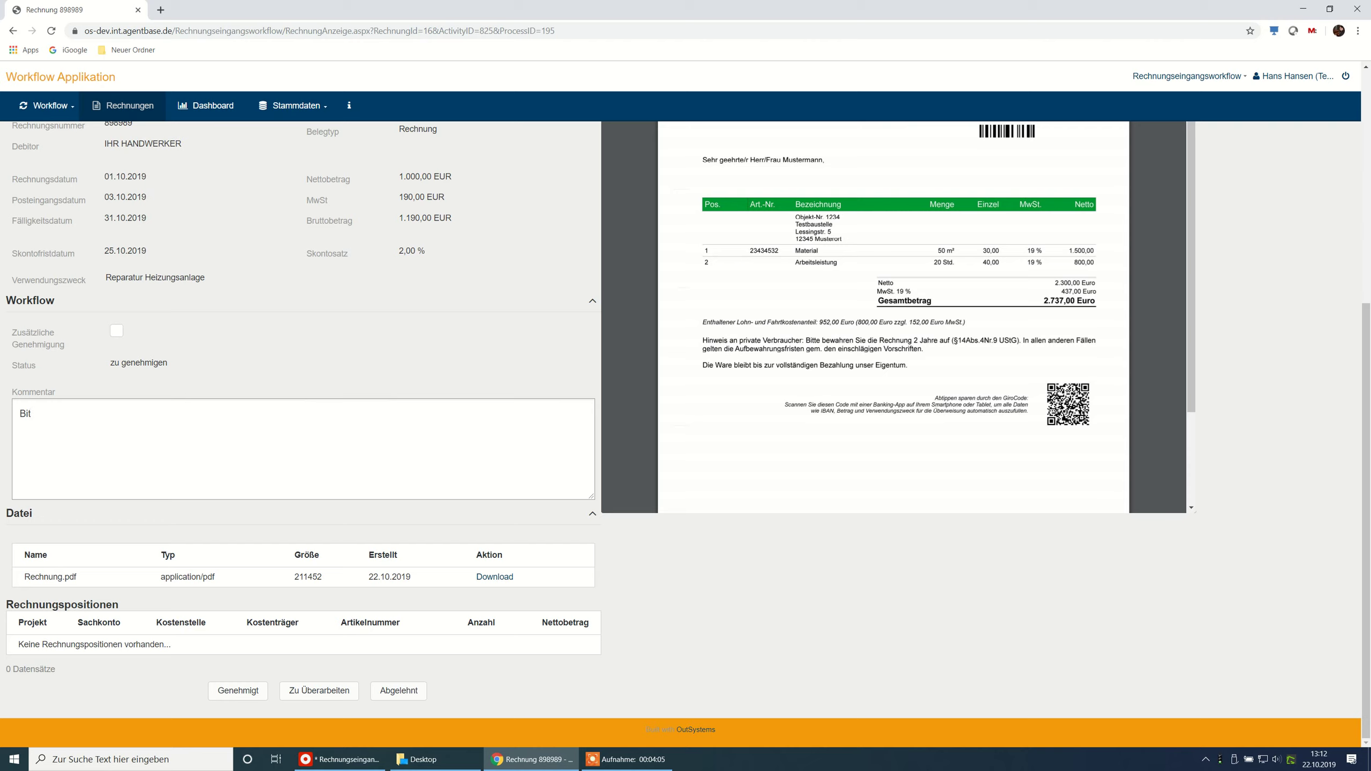
{"action": "type", "text": "te Rechnungspositionen ergänzen"}
{"action": "left_click", "coordinate": [307, 694]}
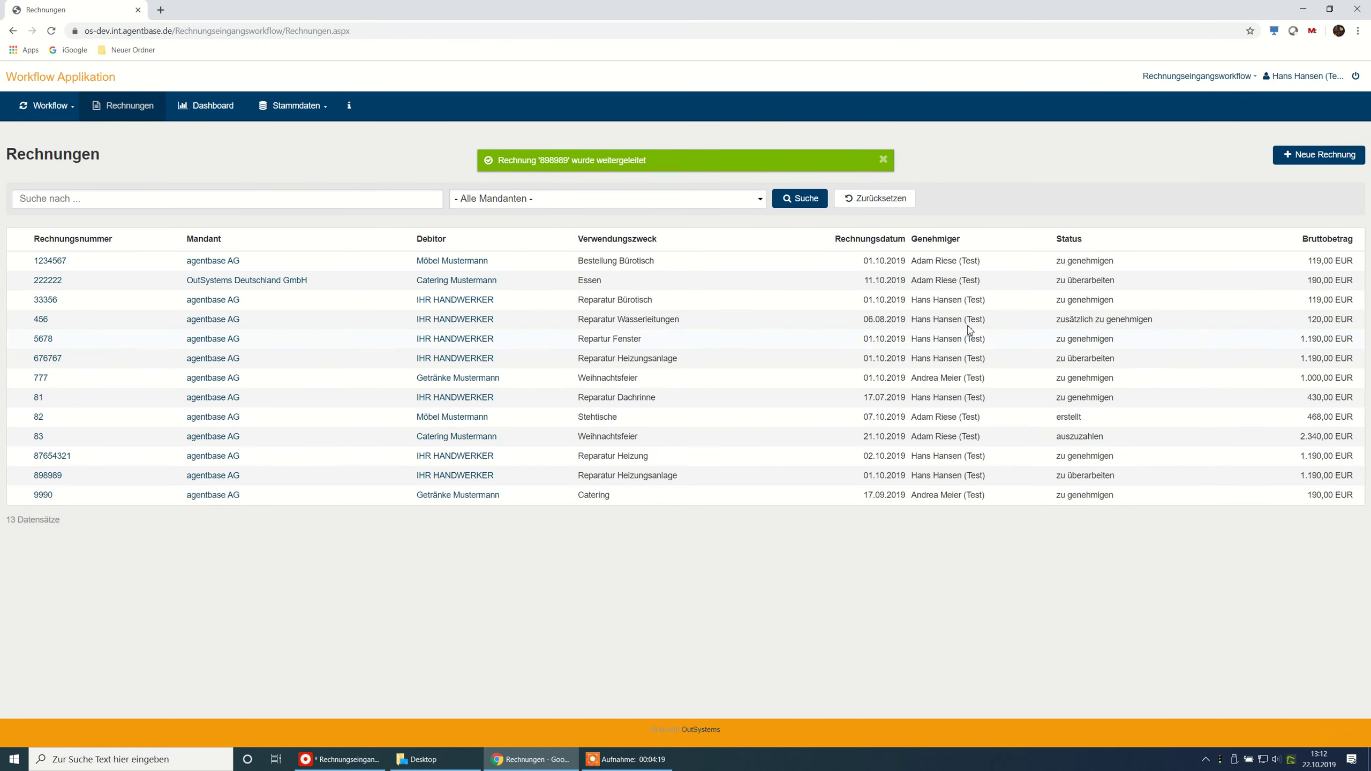
- Log out, sign in as the test user who created the invoice and open invoice 898989 from the open activities
{"action": "left_click", "coordinate": [1358, 78]}
{"action": "left_click", "coordinate": [844, 254]}
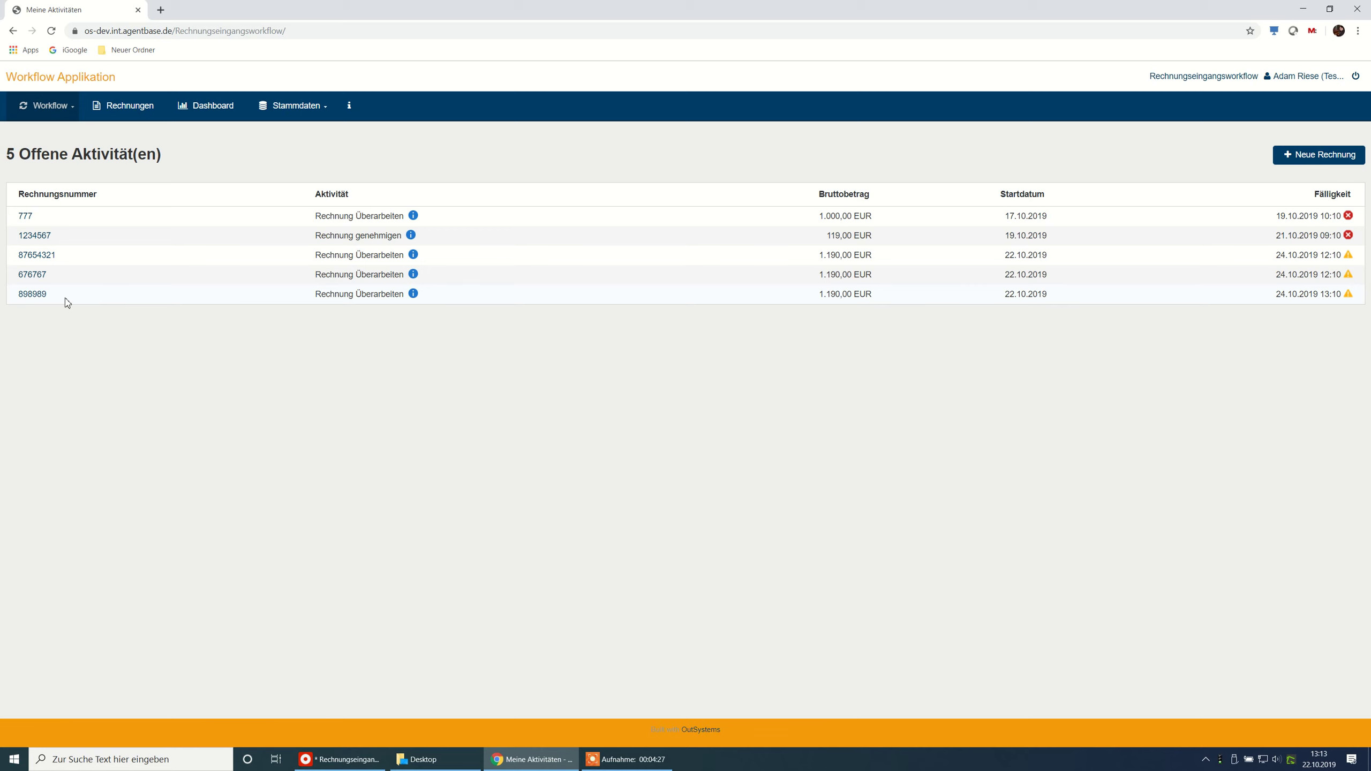
{"action": "left_click", "coordinate": [38, 298]}
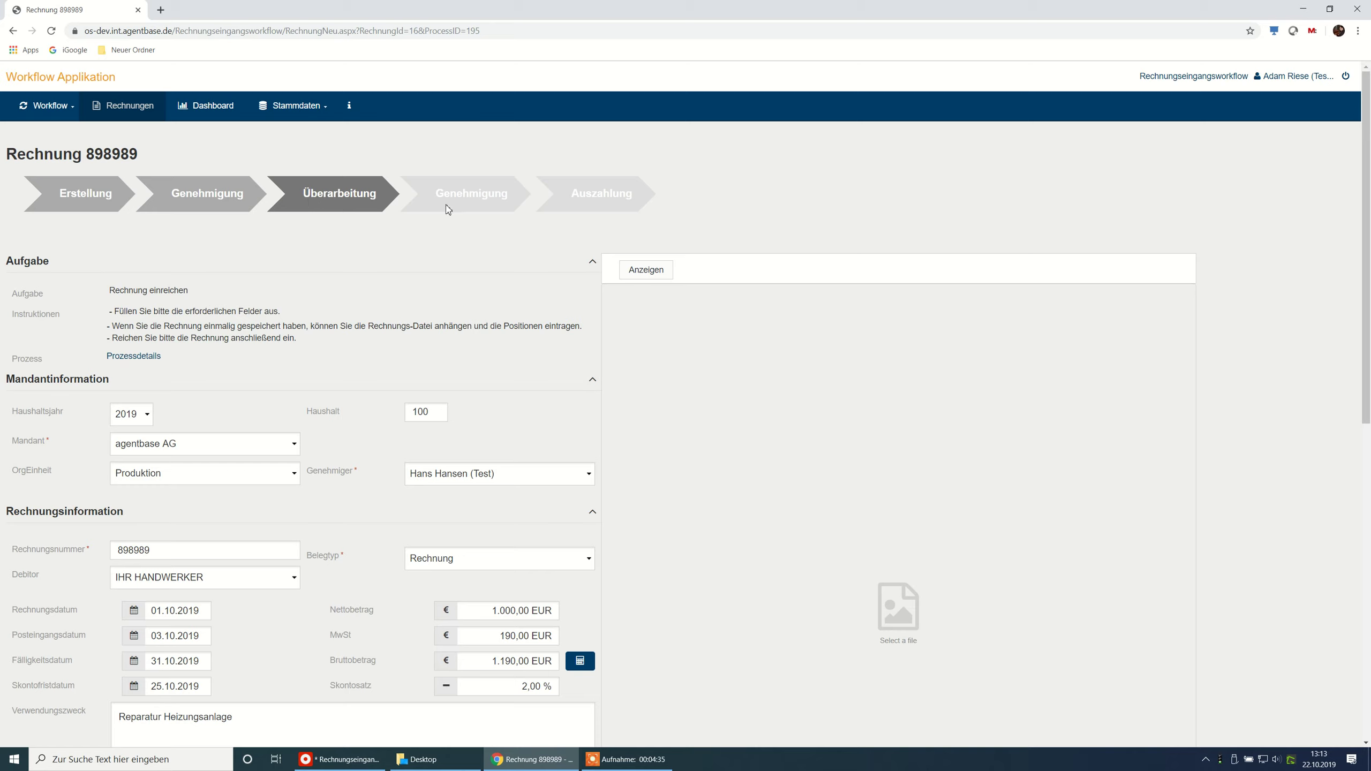
- View the Prozessdetails diagram of invoice 898989 and close it
{"action": "left_click", "coordinate": [152, 359]}
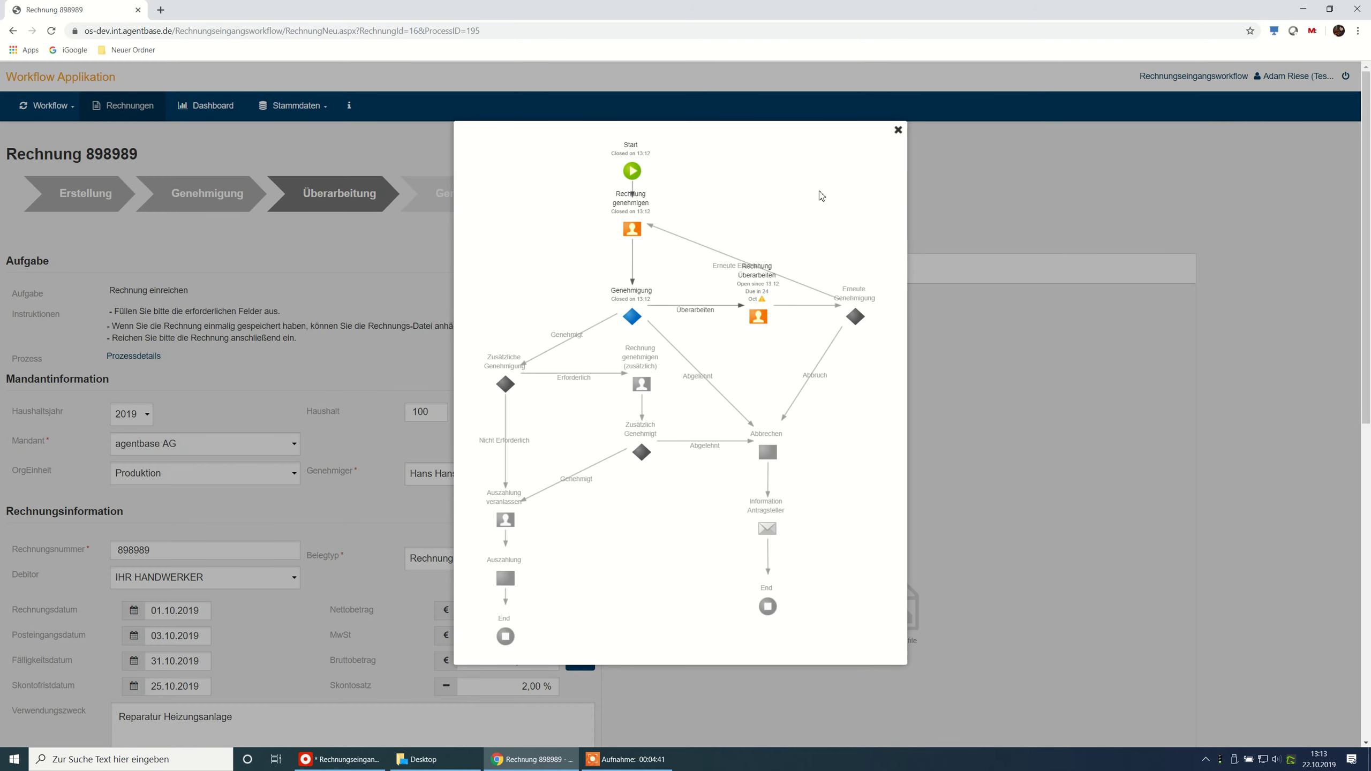
{"action": "left_click", "coordinate": [898, 130]}
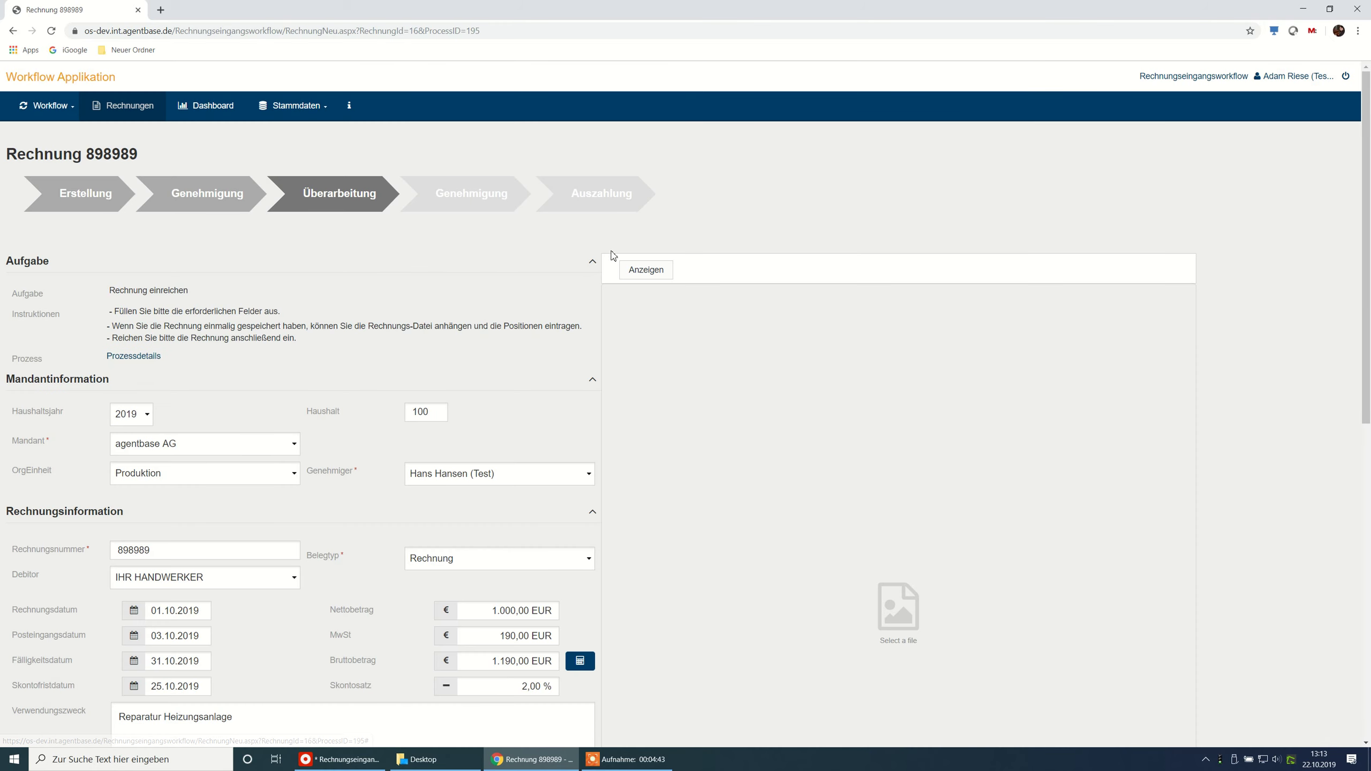
- Add a Rechnungsposition for the project Einführung OutSystems with a Nettobetrag of 500 EUR, saving it and starting another
{"action": "scroll", "coordinate": [317, 475], "scroll_direction": "down", "scroll_amount": 1}
{"action": "scroll", "coordinate": [317, 475], "scroll_direction": "down", "scroll_amount": 10}
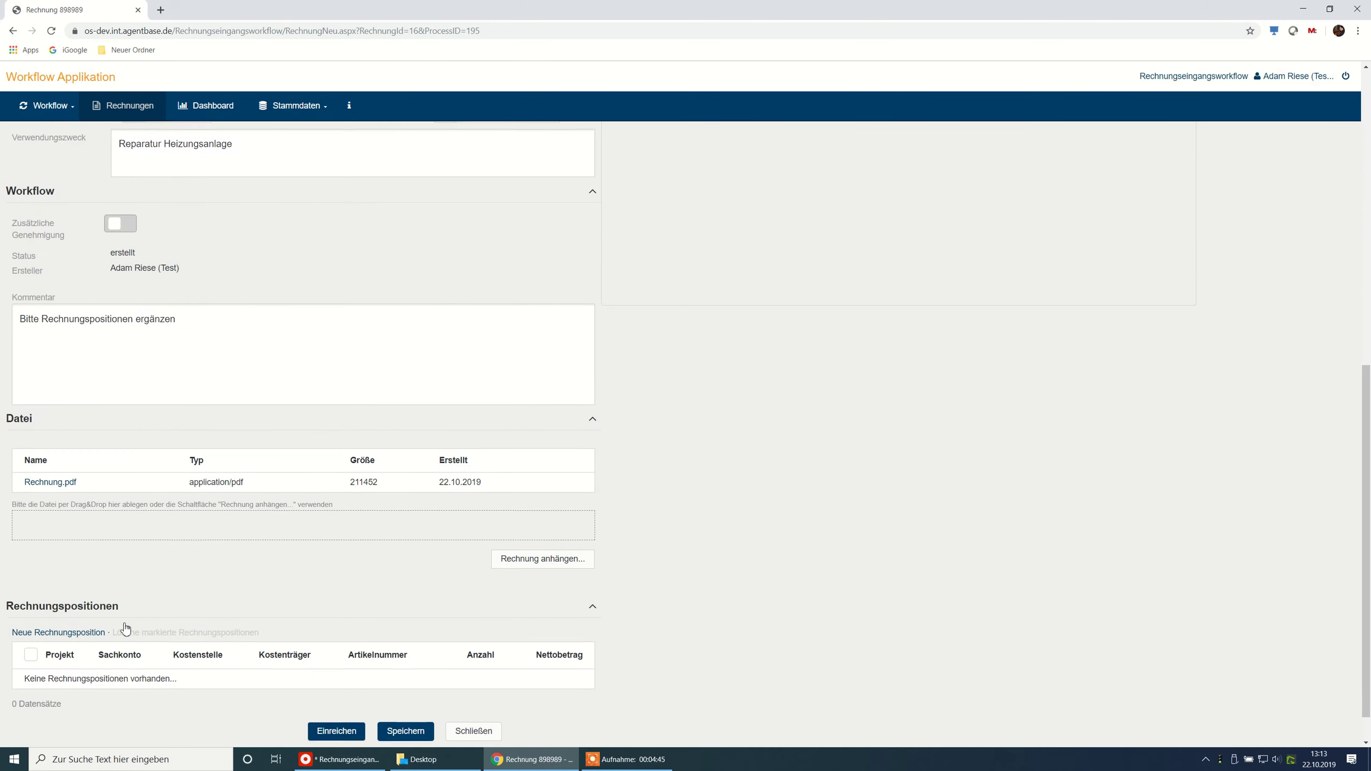
{"action": "left_click", "coordinate": [46, 593]}
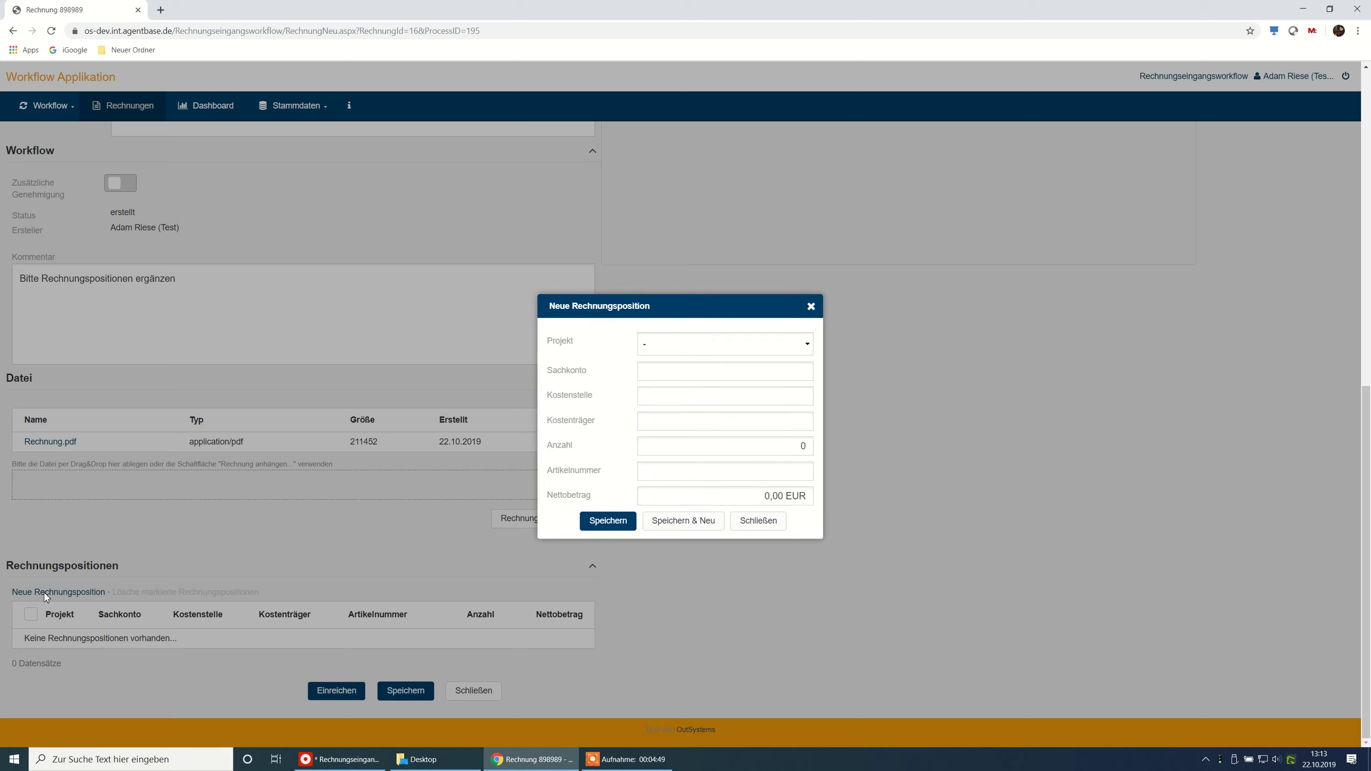
{"action": "left_click", "coordinate": [788, 346]}
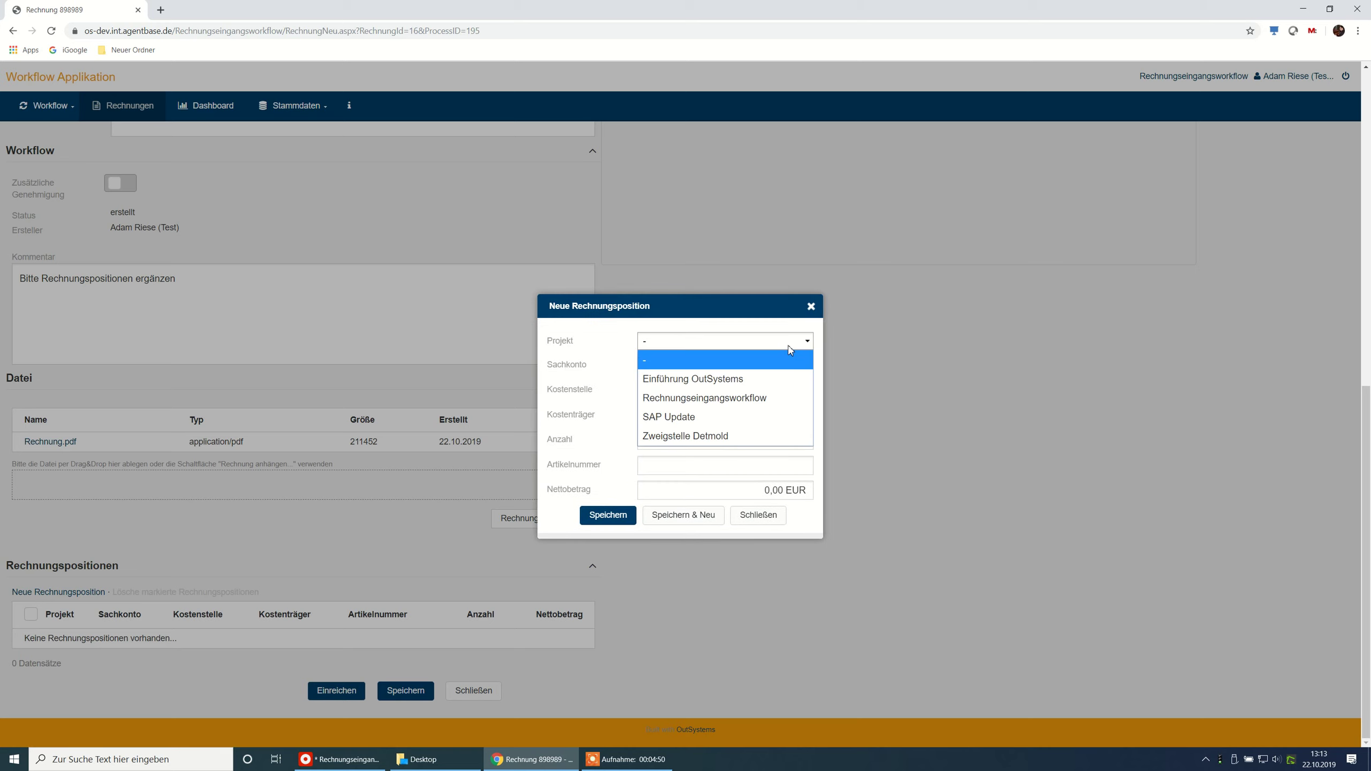
{"action": "left_click", "coordinate": [725, 378]}
{"action": "left_click", "coordinate": [775, 496]}
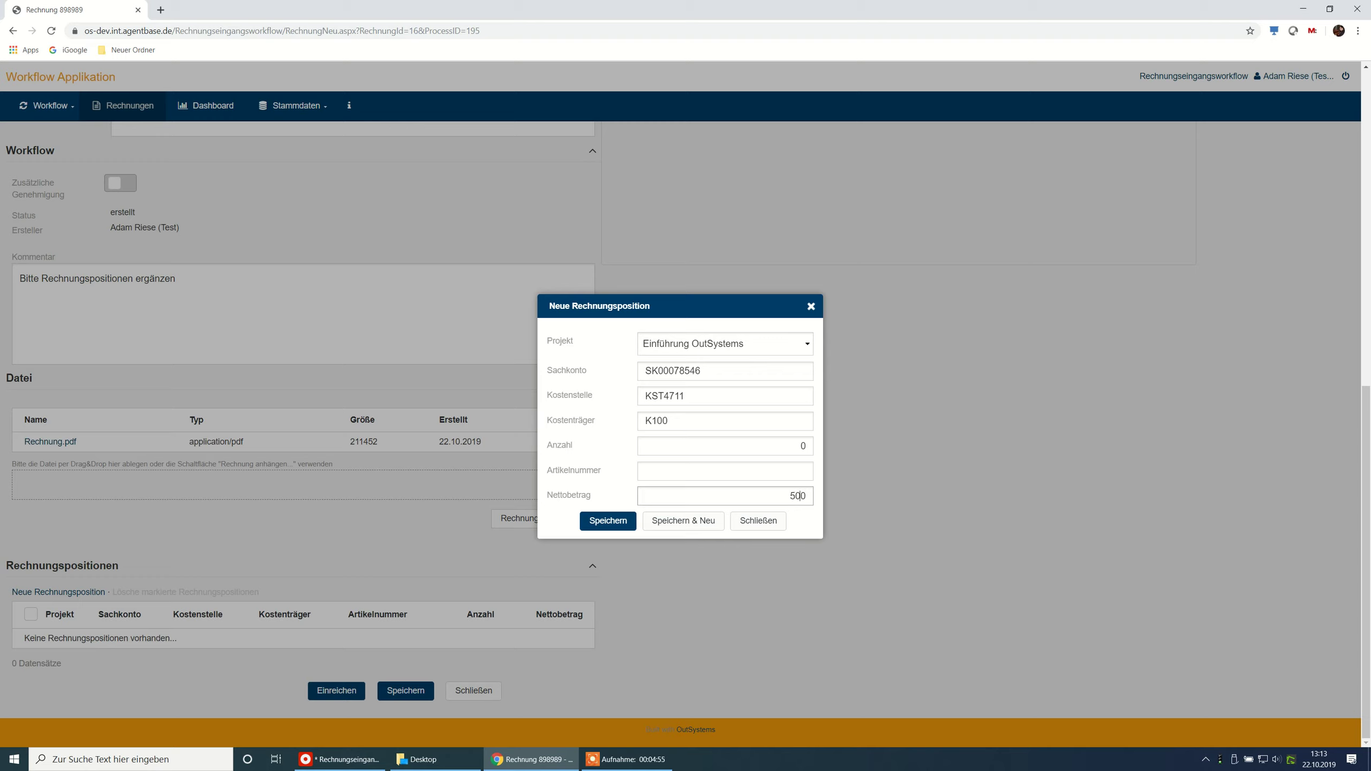
{"action": "left_click", "coordinate": [685, 521]}
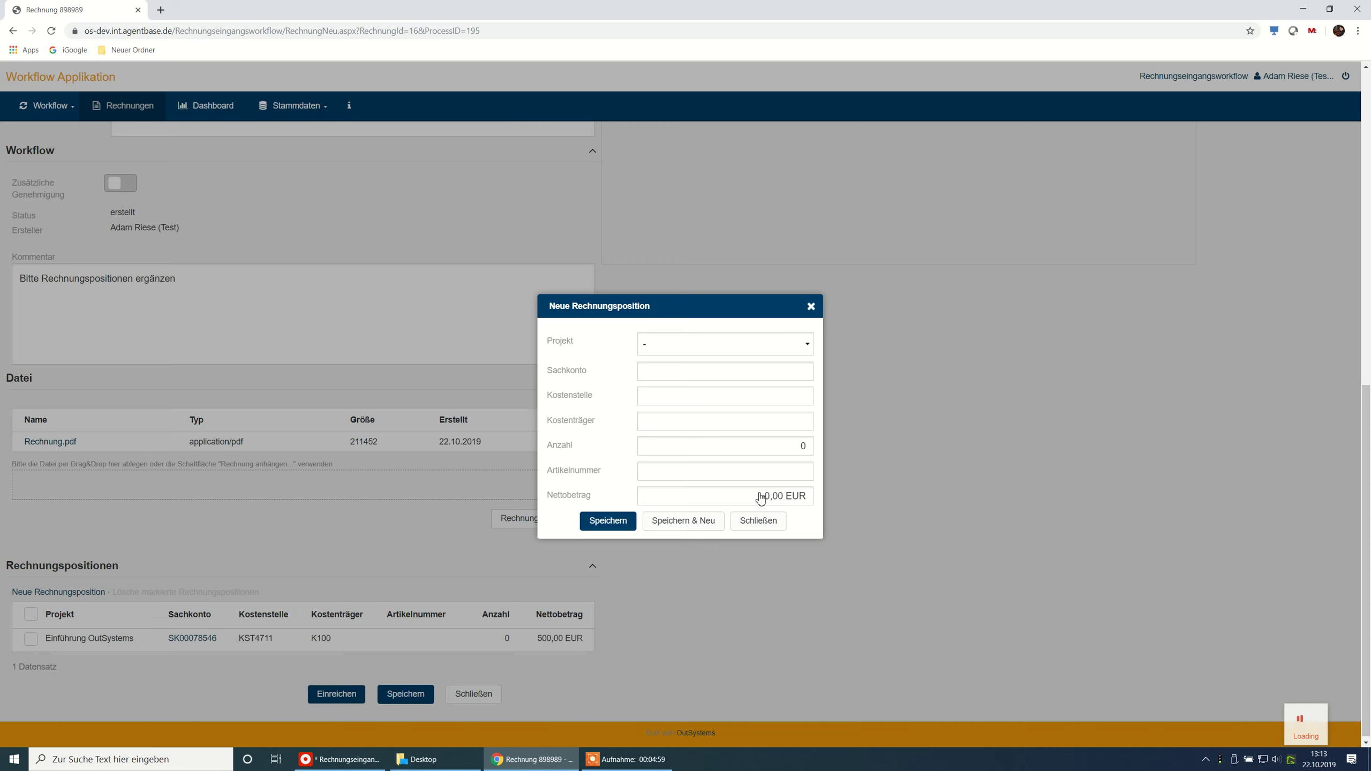
- Add a second Rechnungsposition for the project Rechnungseingangsworkflow with a Nettobetrag of 500 EUR and resubmit the invoice
{"action": "left_click", "coordinate": [756, 352]}
{"action": "left_click", "coordinate": [718, 396]}
{"action": "left_click", "coordinate": [779, 493]}
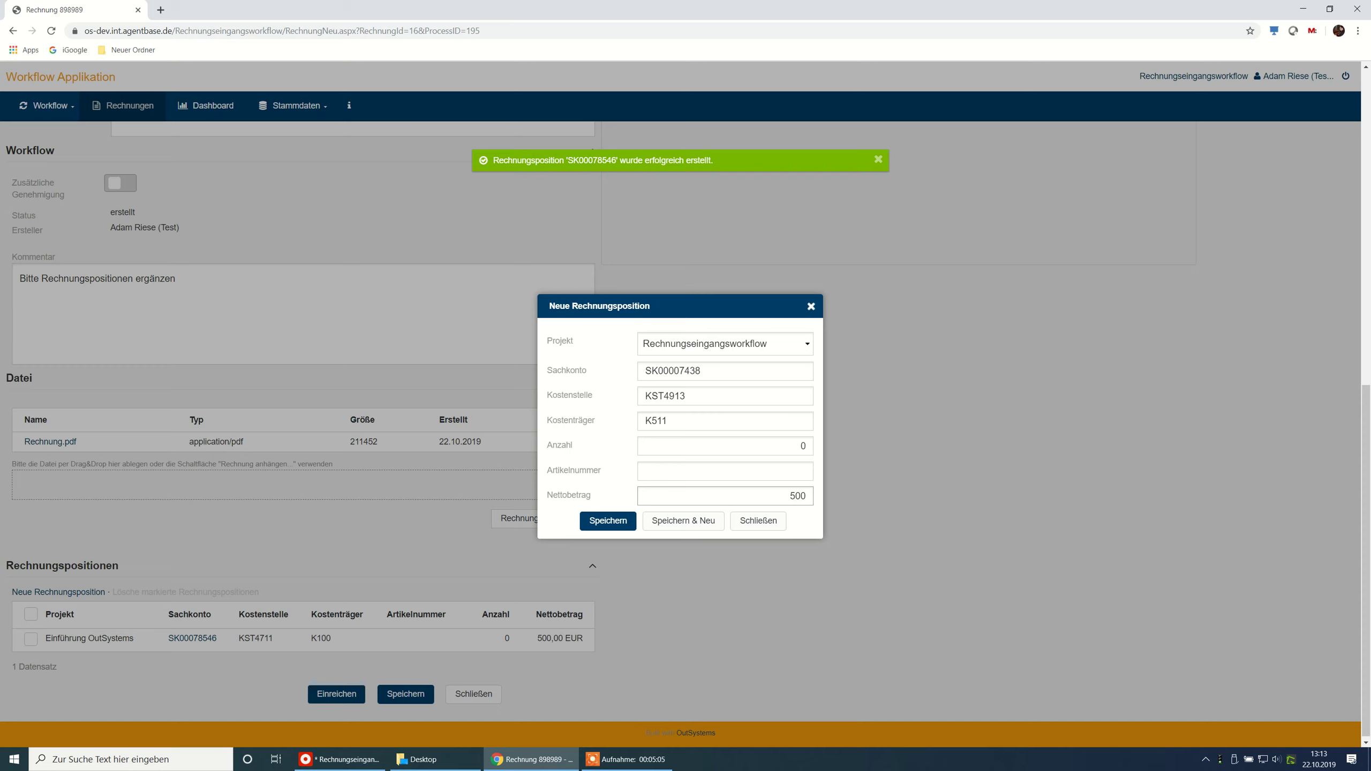
{"action": "left_click", "coordinate": [630, 522]}
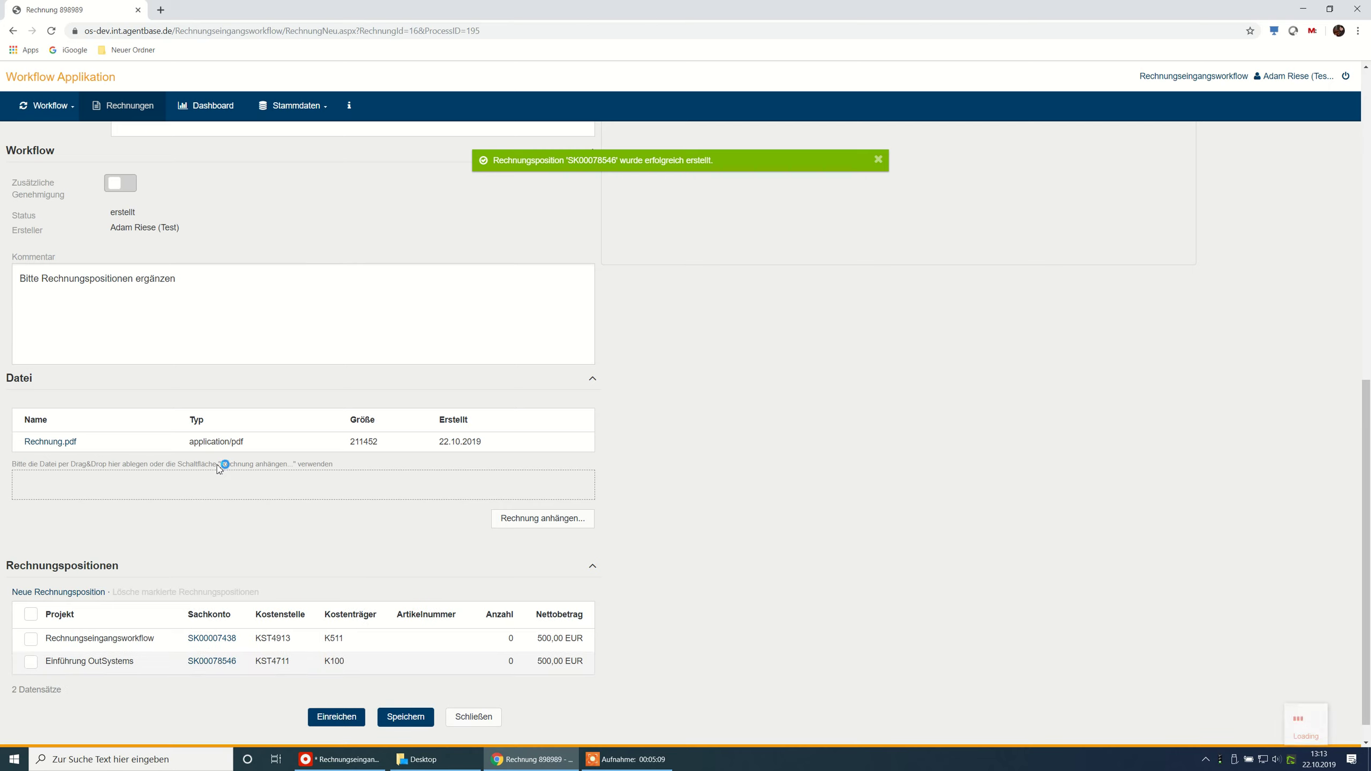
{"action": "left_click", "coordinate": [340, 722]}
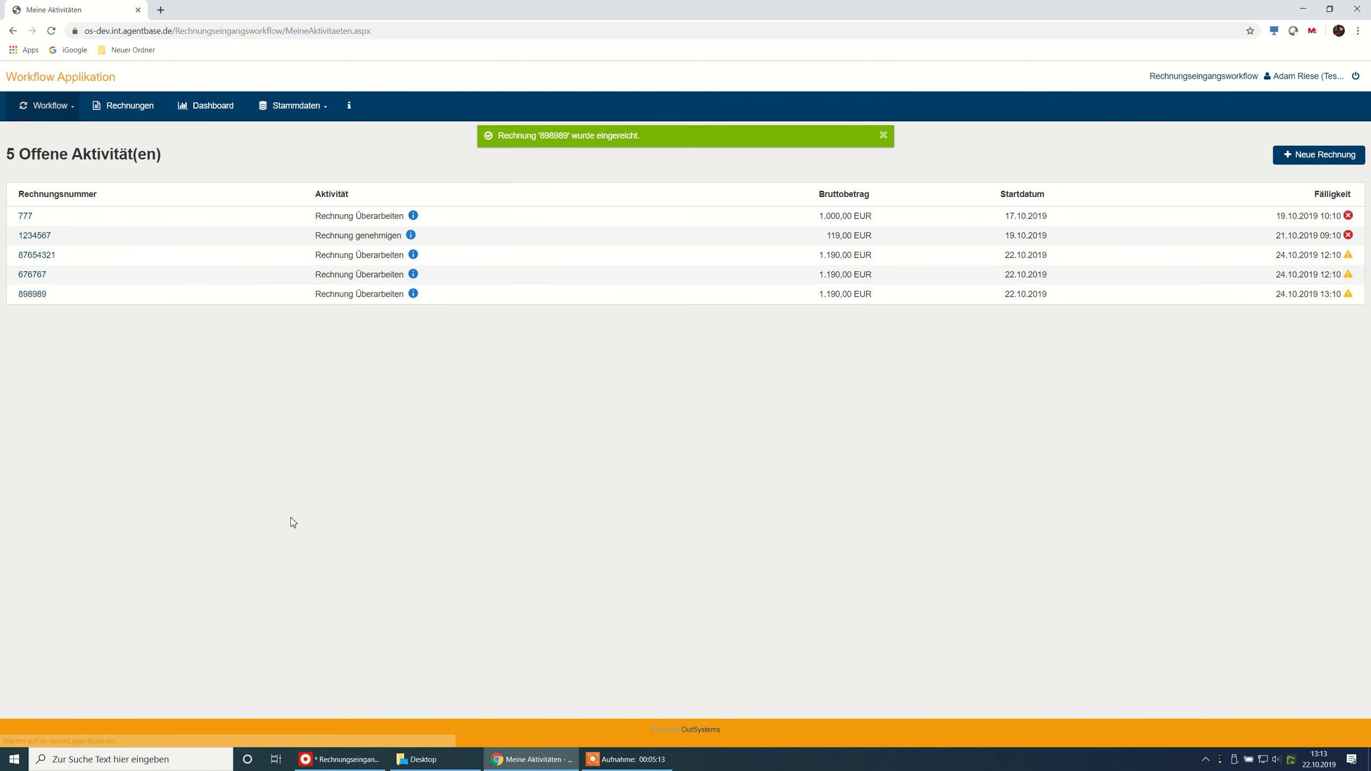
- Log out, sign in as the Genehmiger test user and open invoice 898989 to review its Rechnungspositionen and approval options
{"action": "left_click", "coordinate": [1355, 76]}
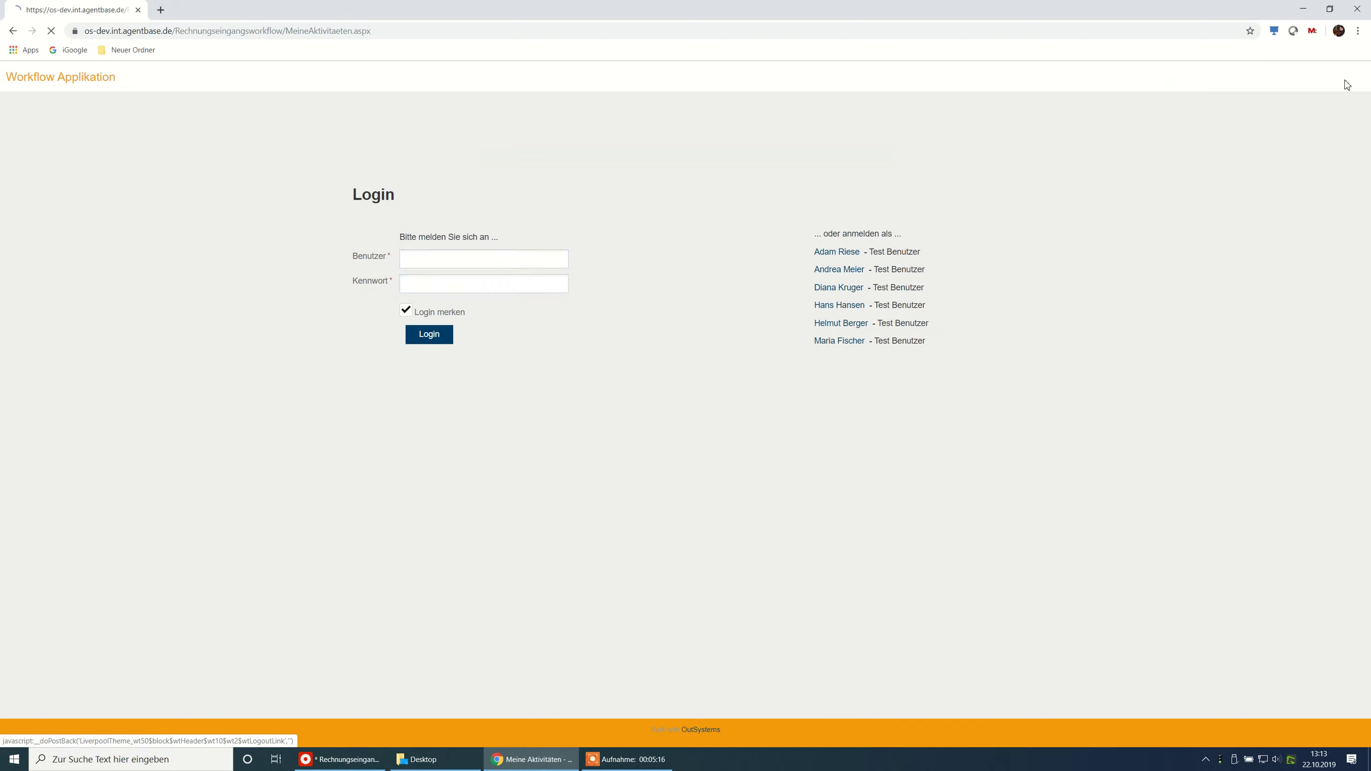
{"action": "left_click", "coordinate": [843, 308]}
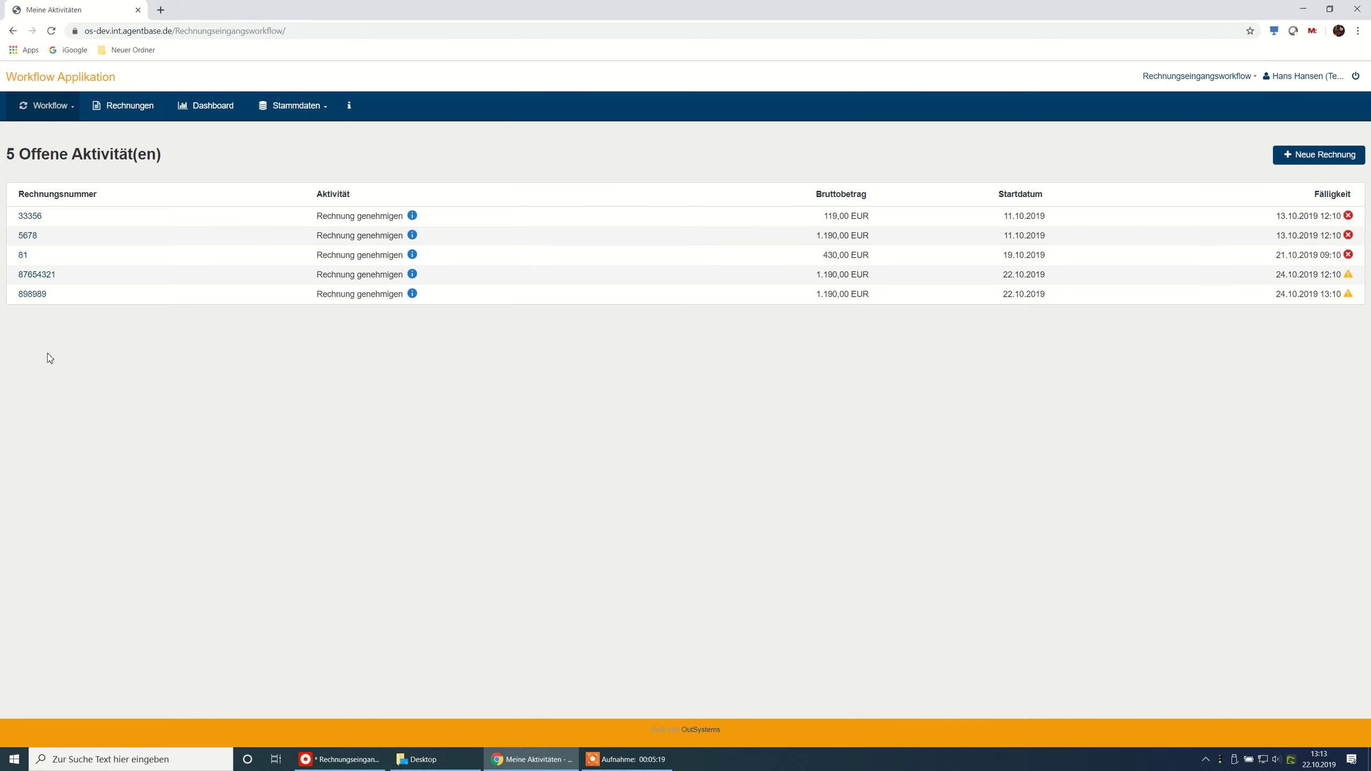
{"action": "left_click", "coordinate": [33, 297]}
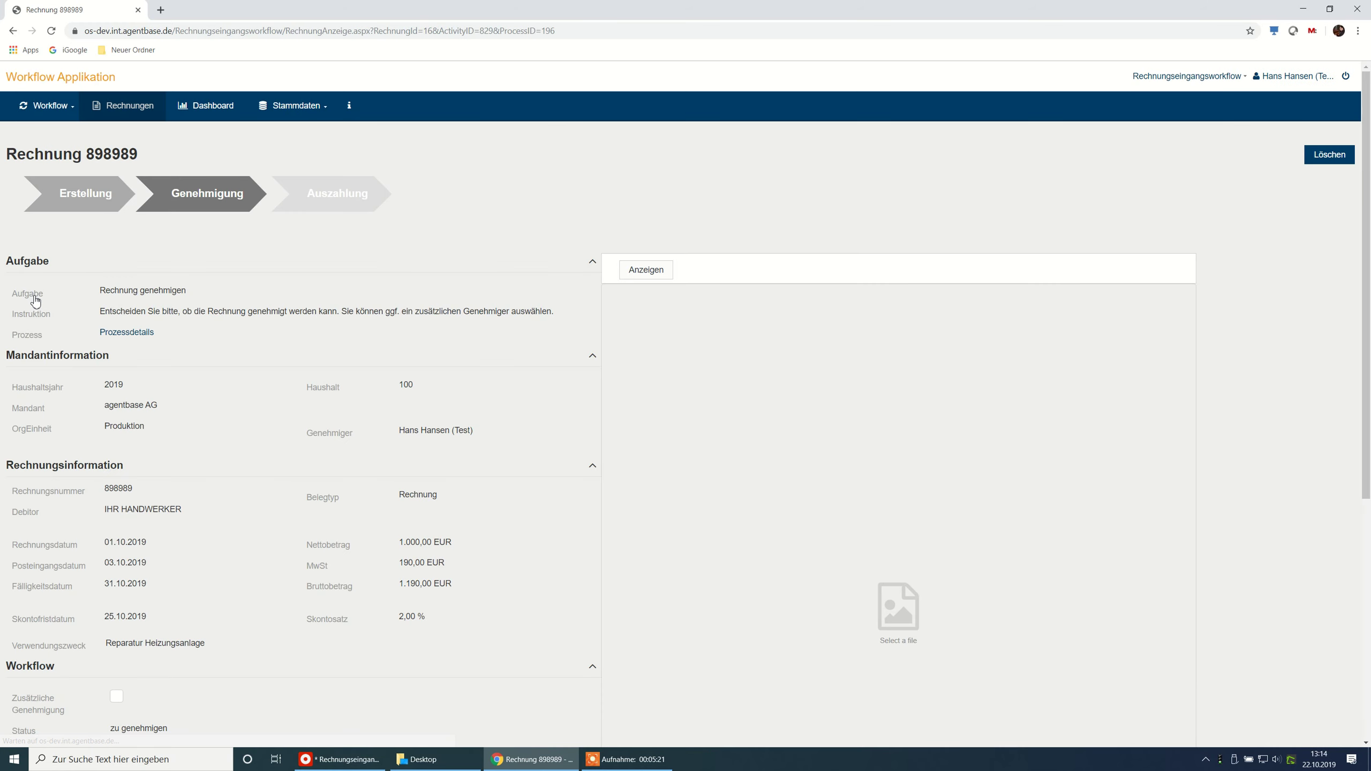
{"action": "scroll", "coordinate": [195, 540], "scroll_direction": "down", "scroll_amount": 5}
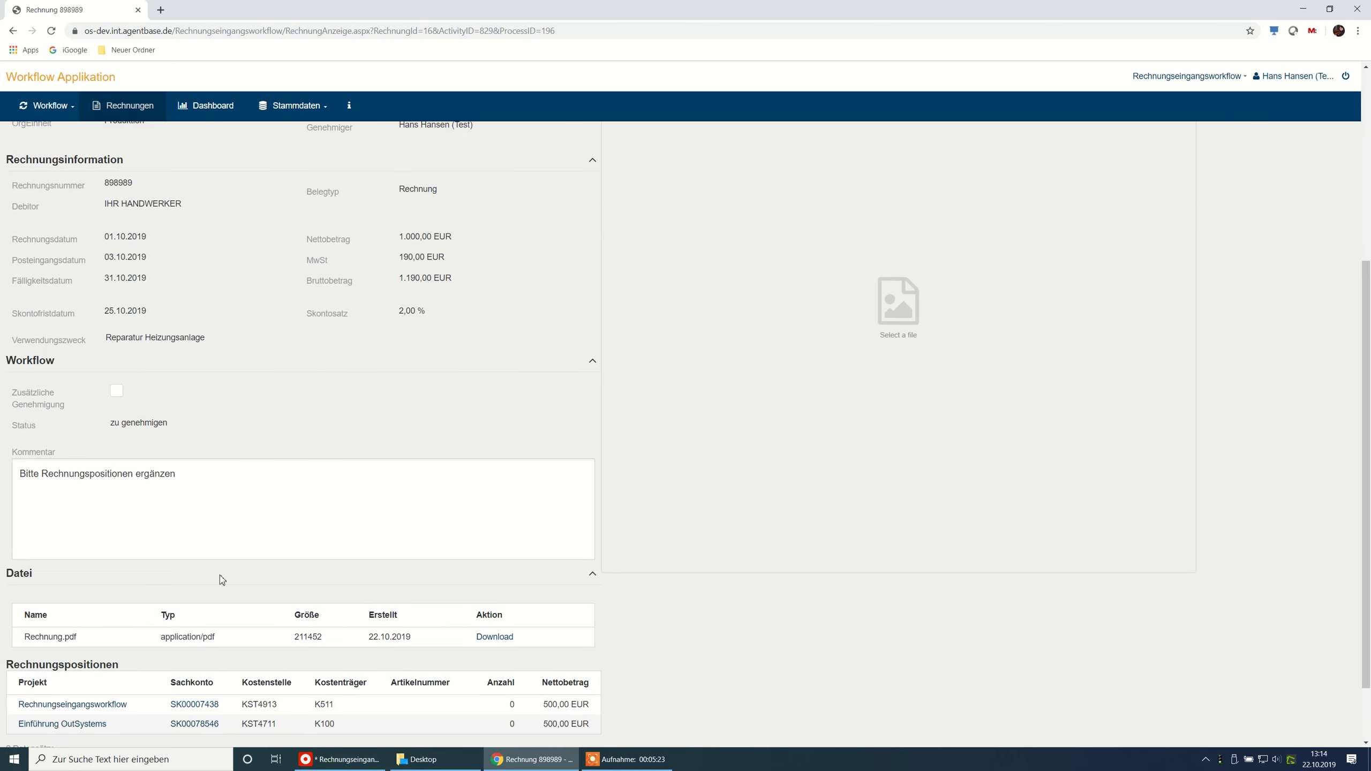
{"action": "left_click", "coordinate": [259, 692]}
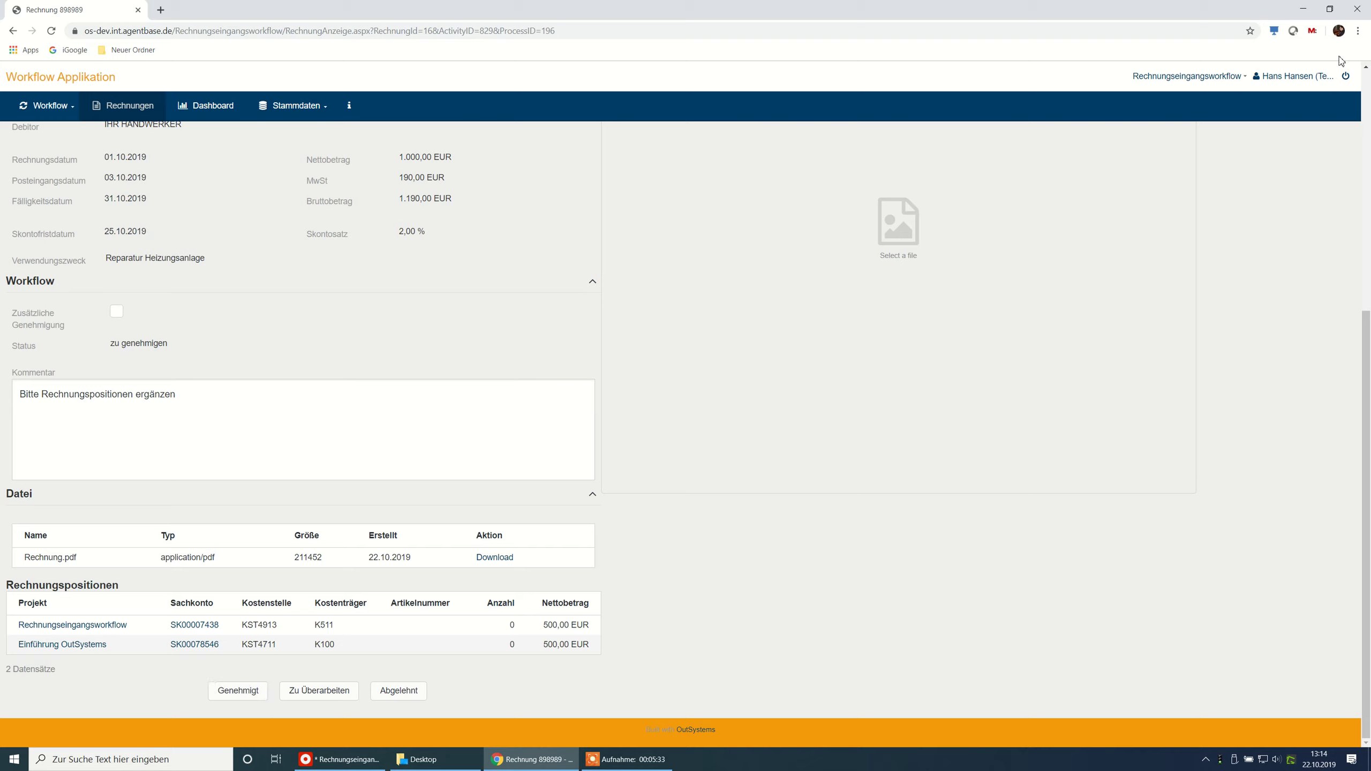
- Log out, sign in with the prefilled account credentials and open the Dashboard
{"action": "left_click", "coordinate": [1347, 76]}
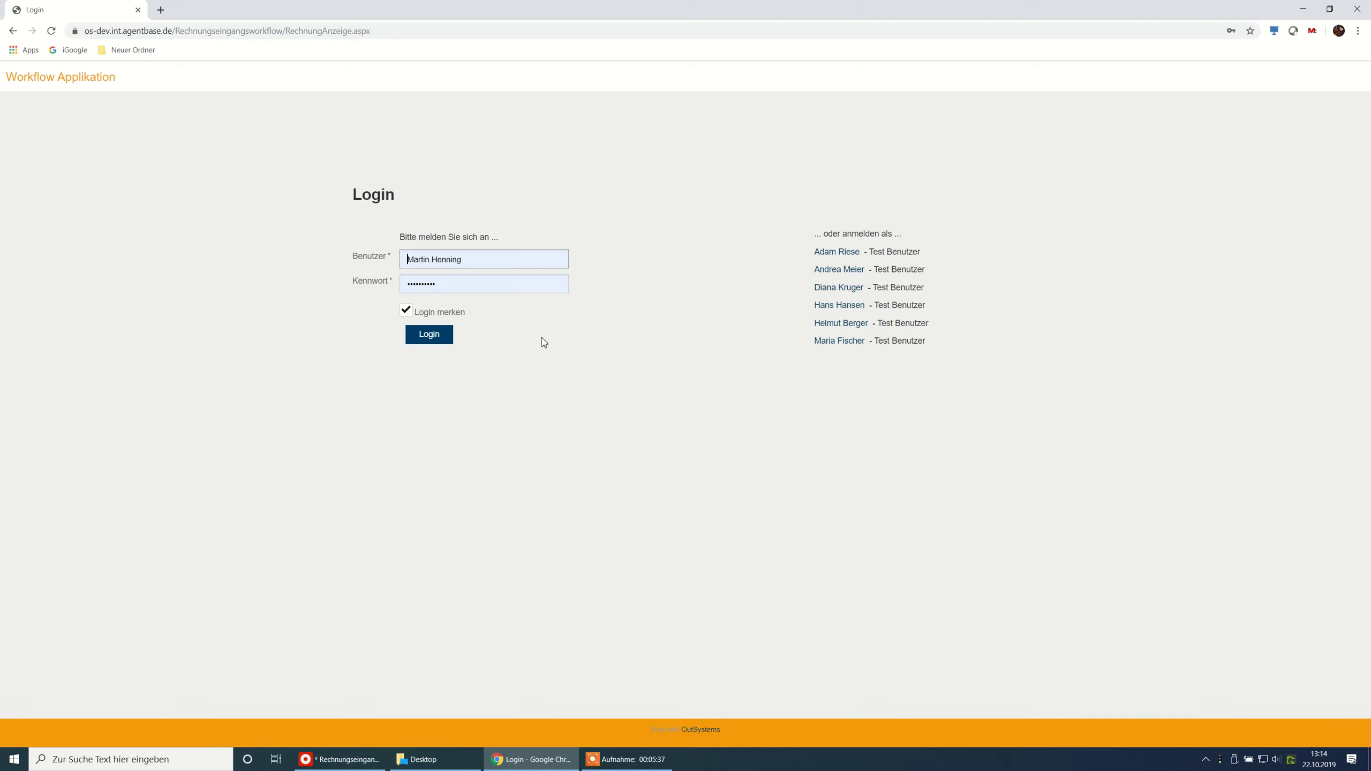
{"action": "left_click", "coordinate": [428, 334]}
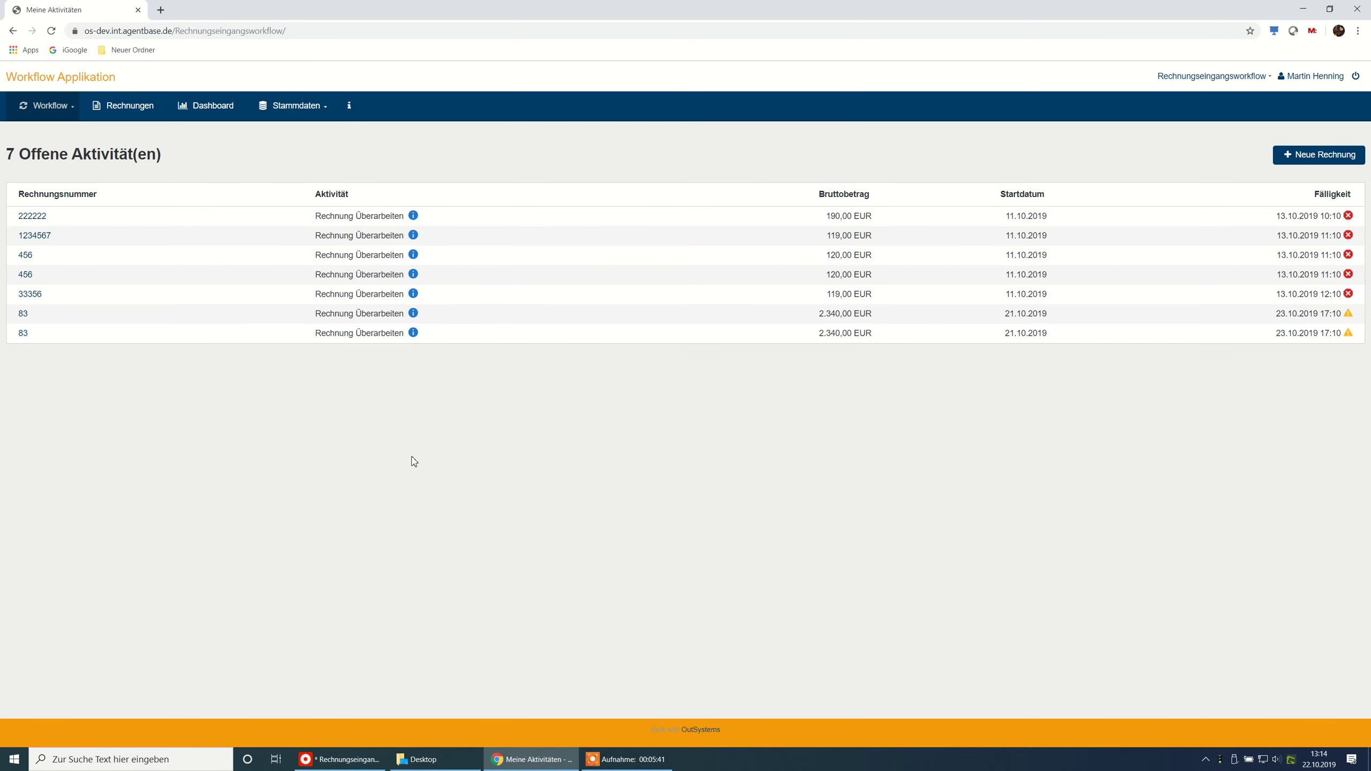
{"action": "left_click", "coordinate": [202, 114]}
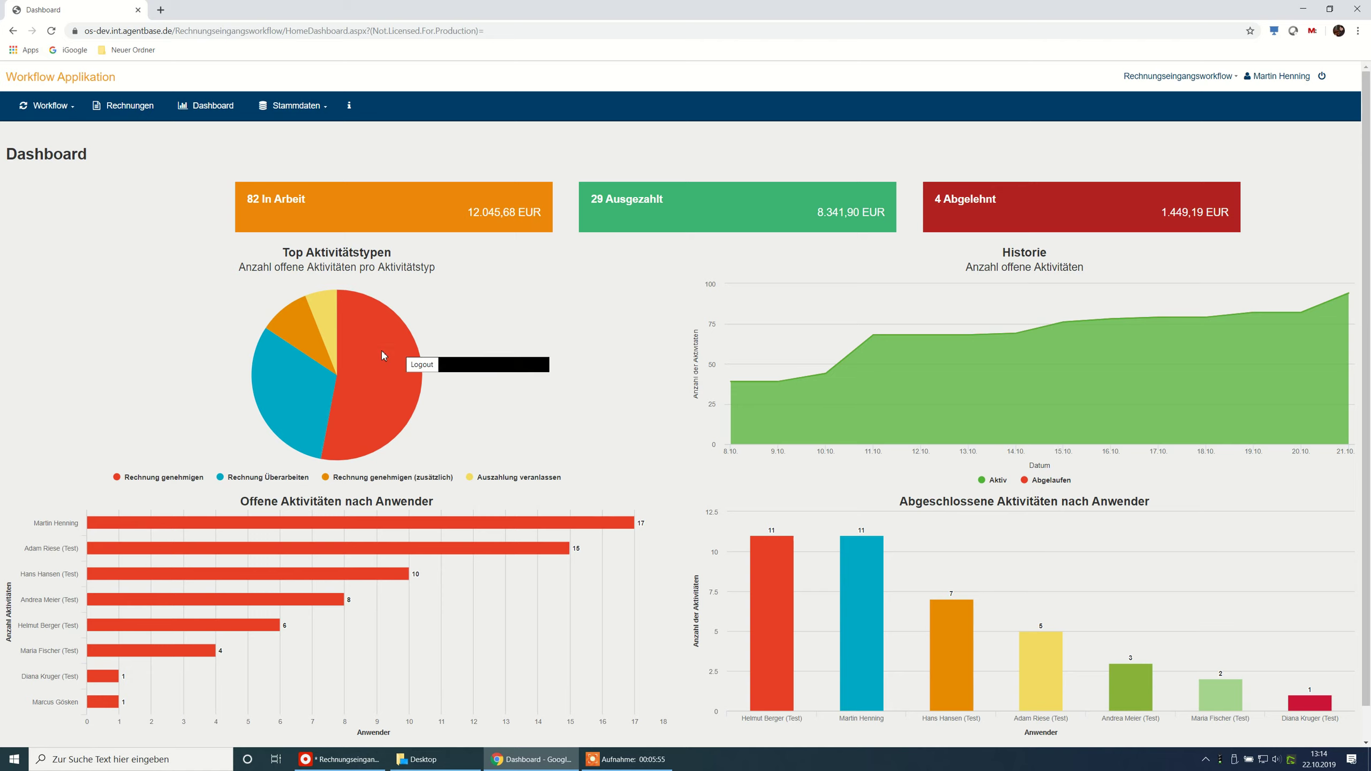
- Examine the dashboard charts for activity types, open activities per user, the history of open activities and completed activities per user
{"action": "mouse_move", "coordinate": [383, 355]}
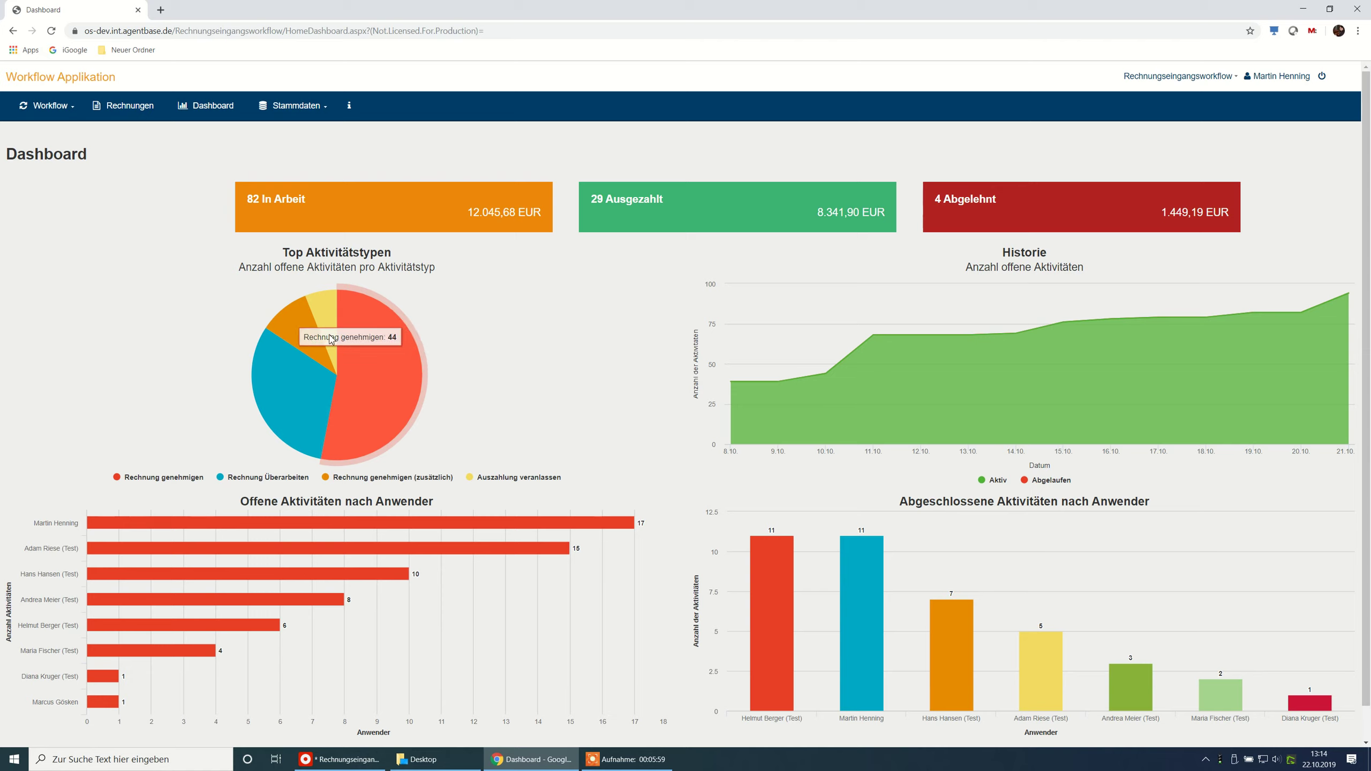
{"action": "mouse_move", "coordinate": [180, 524]}
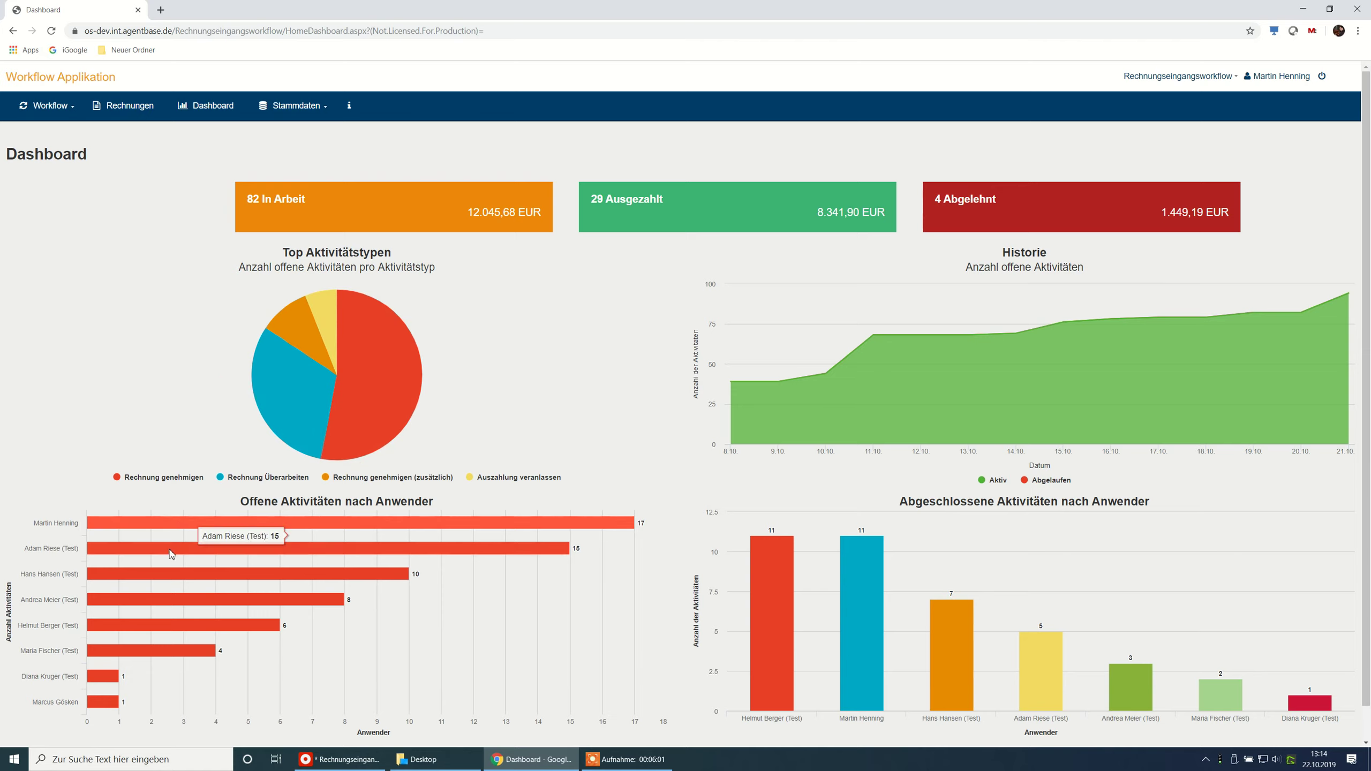
{"action": "mouse_move", "coordinate": [200, 552]}
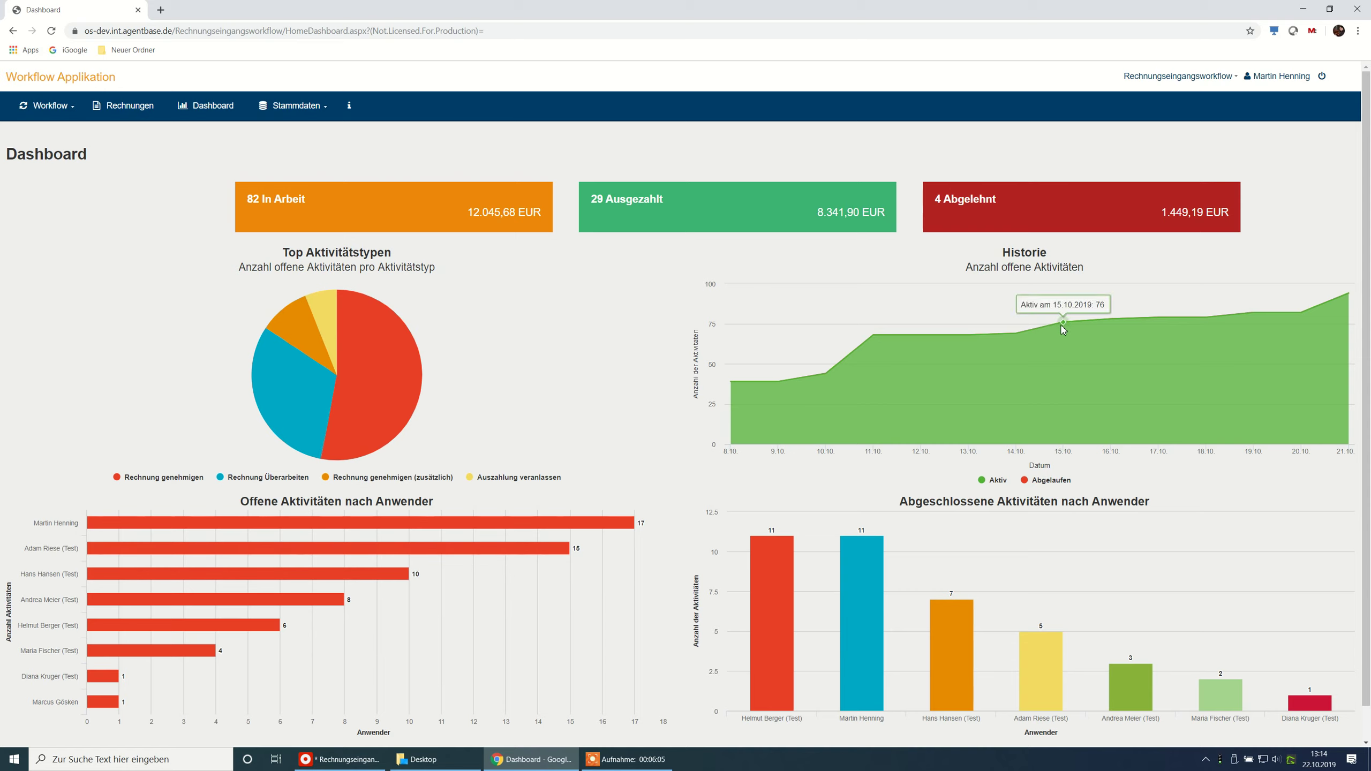
{"action": "mouse_move", "coordinate": [899, 337]}
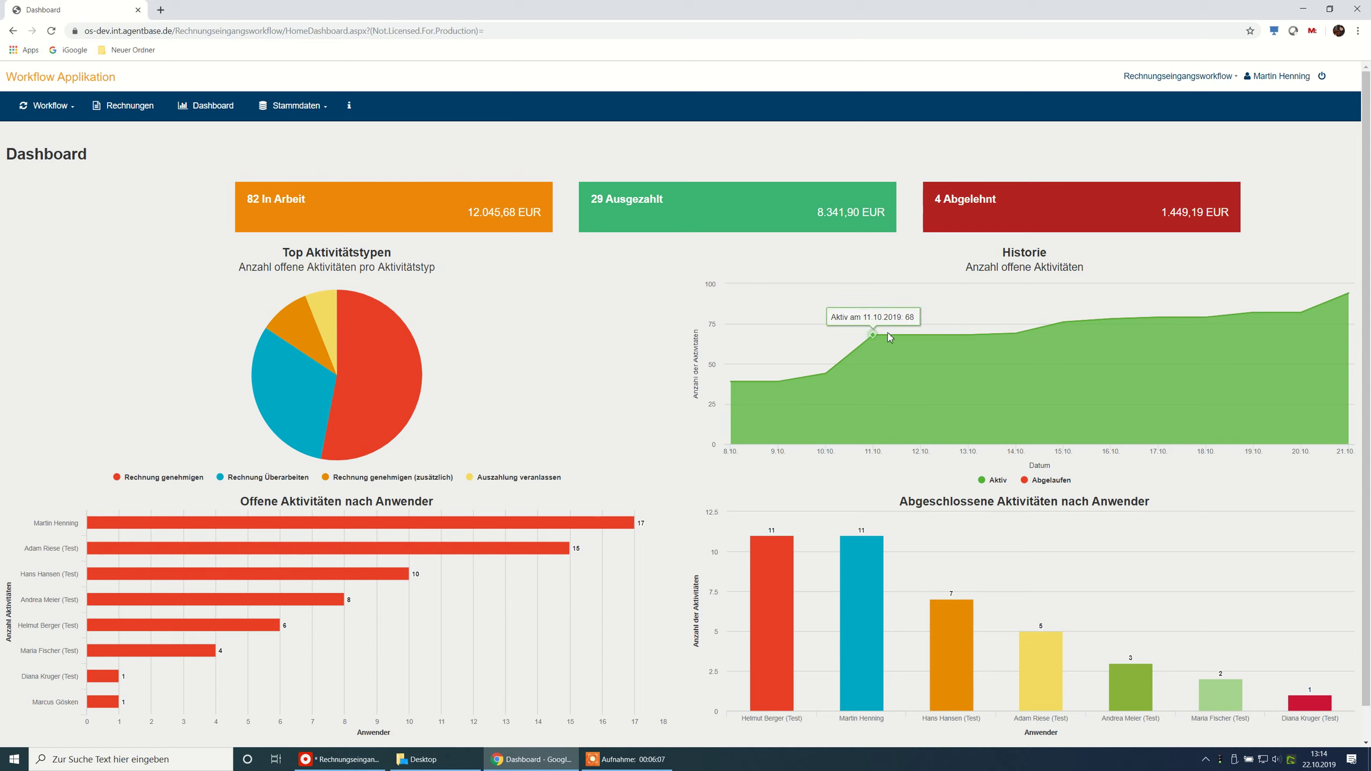
{"action": "mouse_move", "coordinate": [1058, 328]}
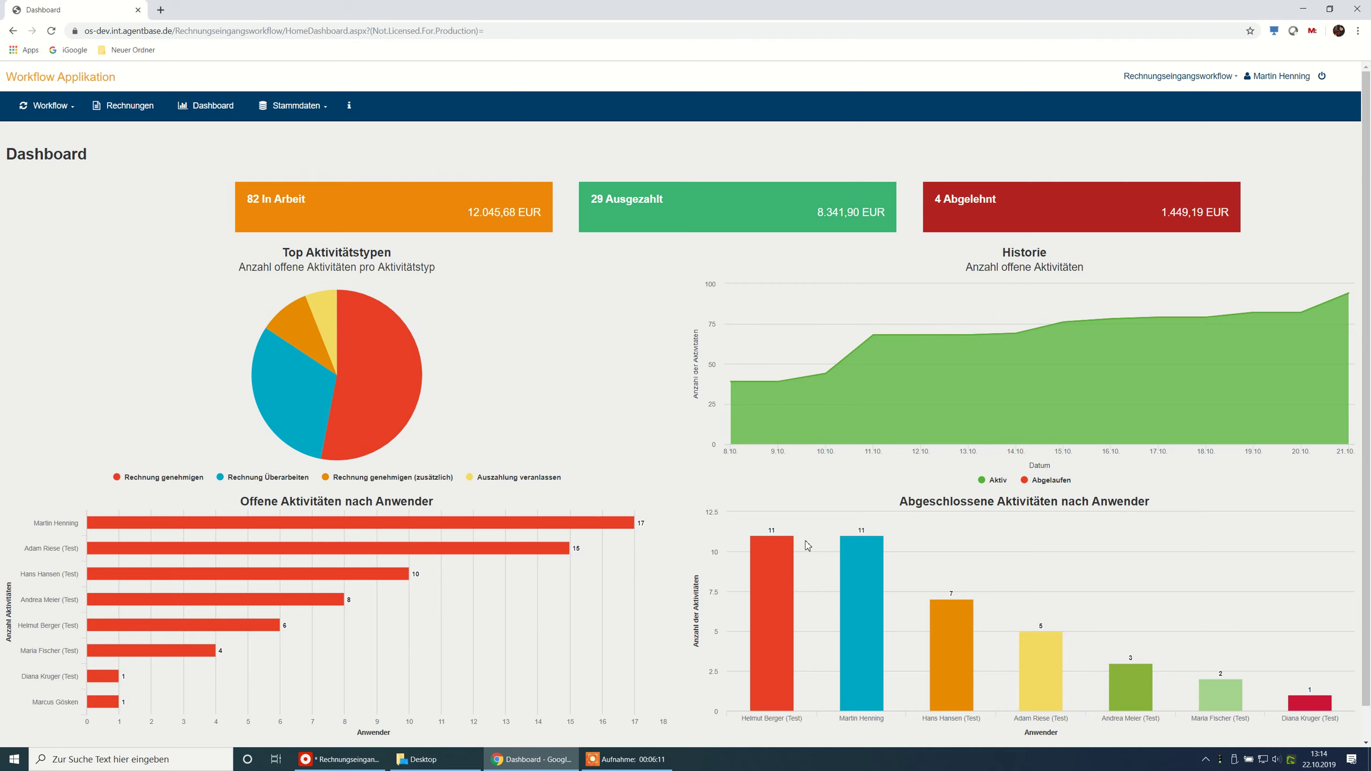
{"action": "mouse_move", "coordinate": [858, 569]}
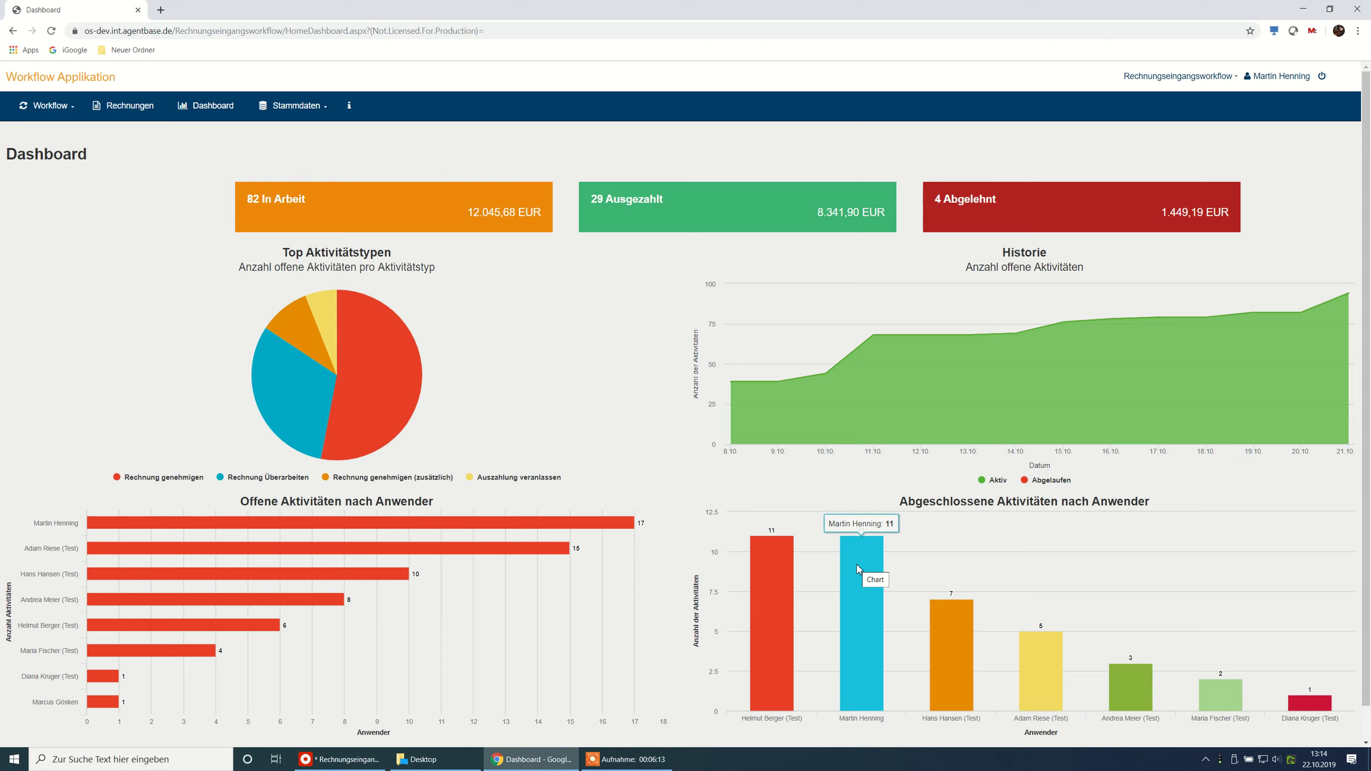